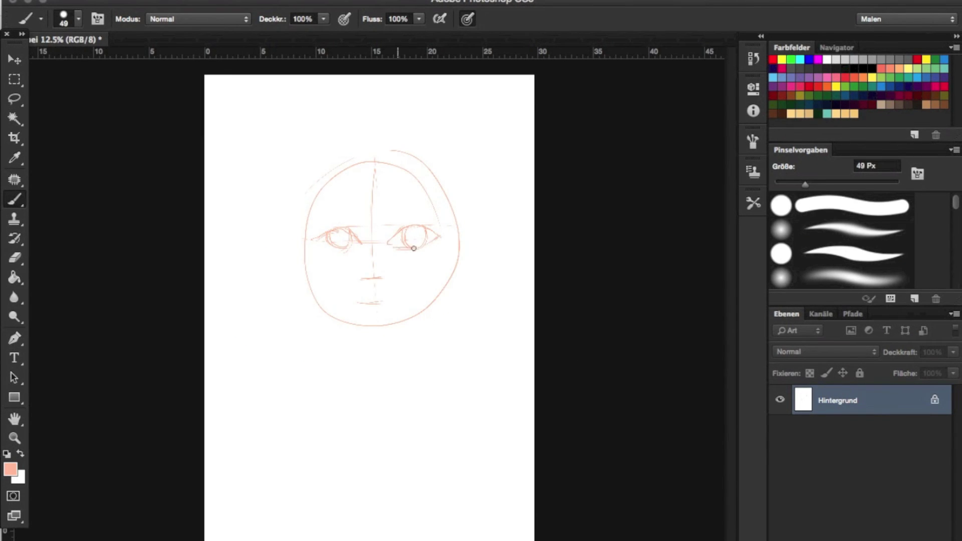
Thicken both upper eyelids and redo the nose as a rounded ball tip with a nostril line
scroll(400, 237, up, 5)
drag(441, 323, 547, 298)
mouse_move(305, 298)
mouse_down()
mouse_move(253, 308)
mouse_move(380, 335)
mouse_move(453, 399)
mouse_up()
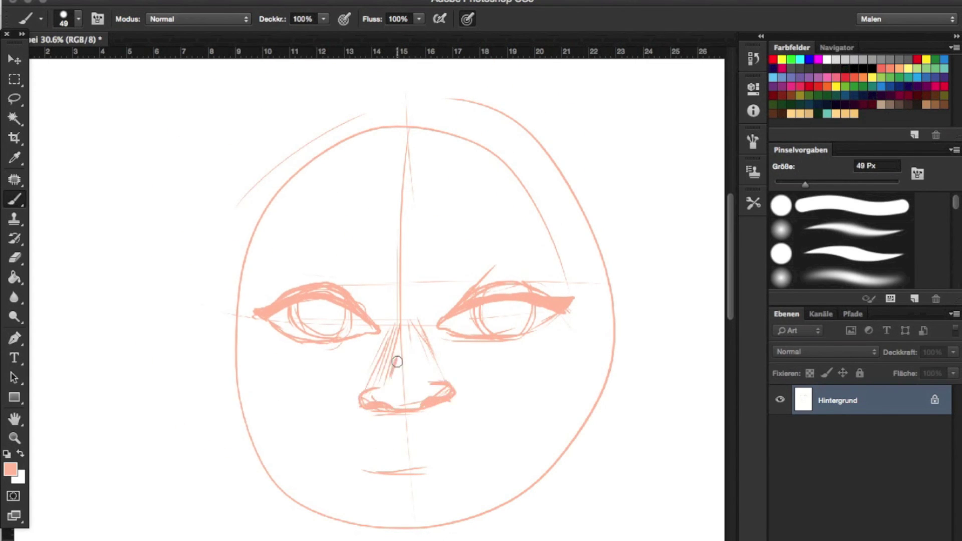
key(ctrl+alt+z)
key(ctrl+alt+z)
key(ctrl+alt+z)
mouse_move(371, 410)
mouse_down()
mouse_move(421, 410)
mouse_move(383, 413)
mouse_up()
mouse_move(433, 386)
mouse_down()
mouse_move(386, 386)
mouse_move(394, 344)
mouse_up()
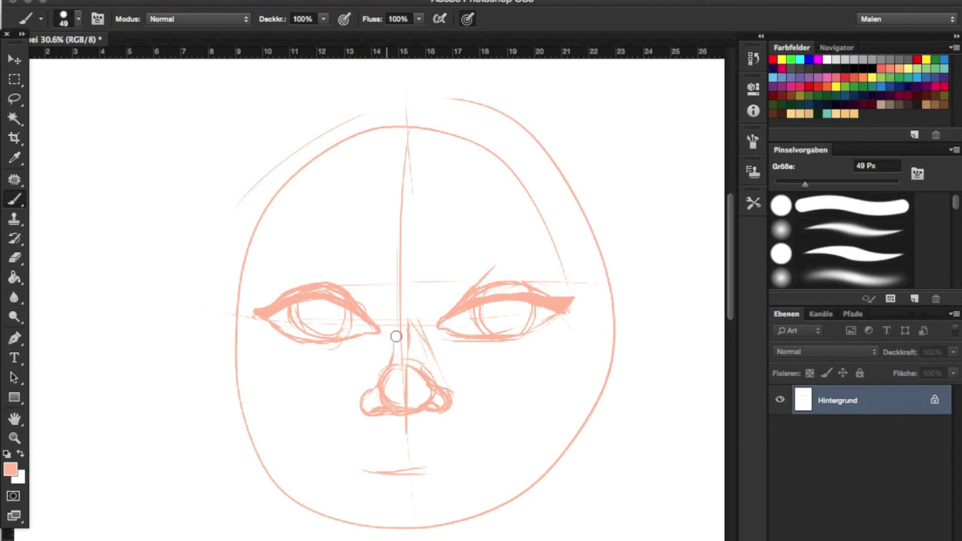
Sketch heavy bags under both eyes and scribble in both irises
mouse_move(561, 312)
mouse_down()
mouse_move(547, 343)
mouse_move(466, 351)
mouse_up()
drag(296, 362, 344, 359)
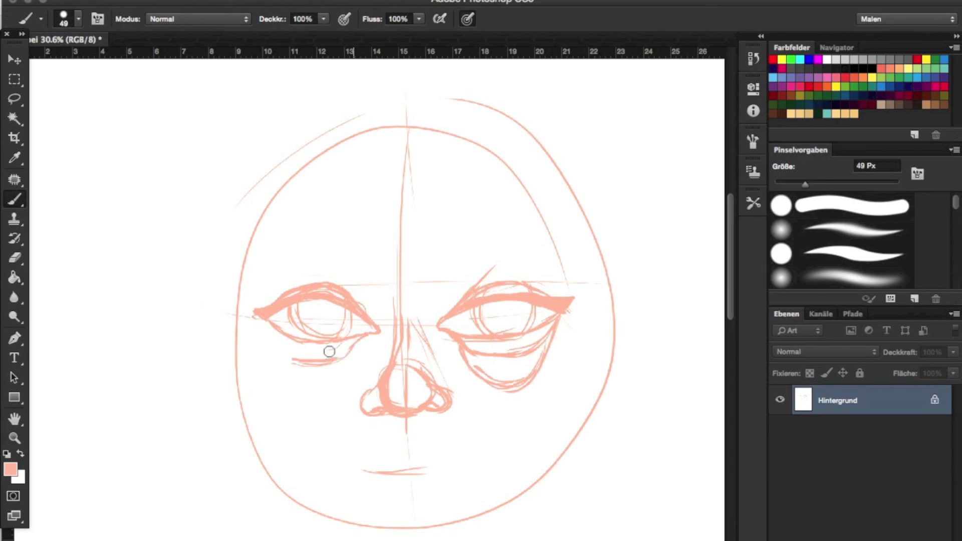
mouse_move(261, 318)
mouse_down()
mouse_move(363, 380)
mouse_move(374, 361)
mouse_up()
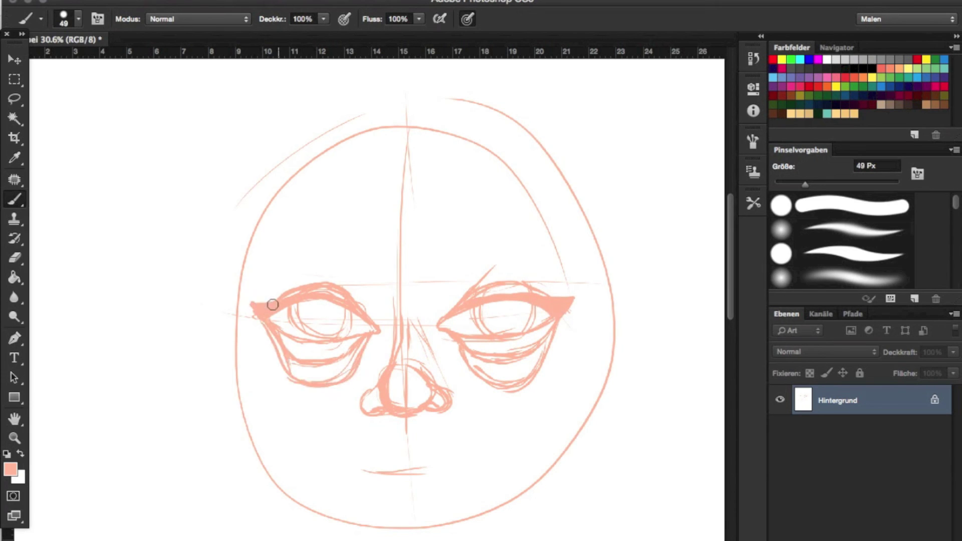
mouse_move(533, 310)
mouse_down()
mouse_move(498, 316)
mouse_move(507, 322)
mouse_up()
mouse_move(336, 313)
mouse_down()
mouse_move(326, 337)
mouse_move(322, 325)
mouse_up()
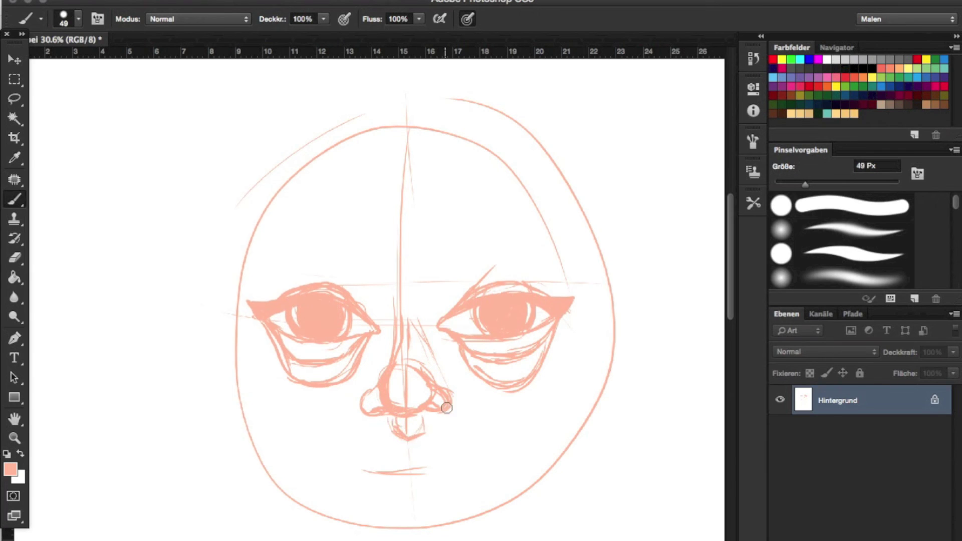
Draw toothy upper and lower lips, then erase the head outline and guide lines
mouse_move(348, 456)
mouse_down()
mouse_move(470, 455)
mouse_move(459, 463)
mouse_up()
drag(440, 458, 395, 467)
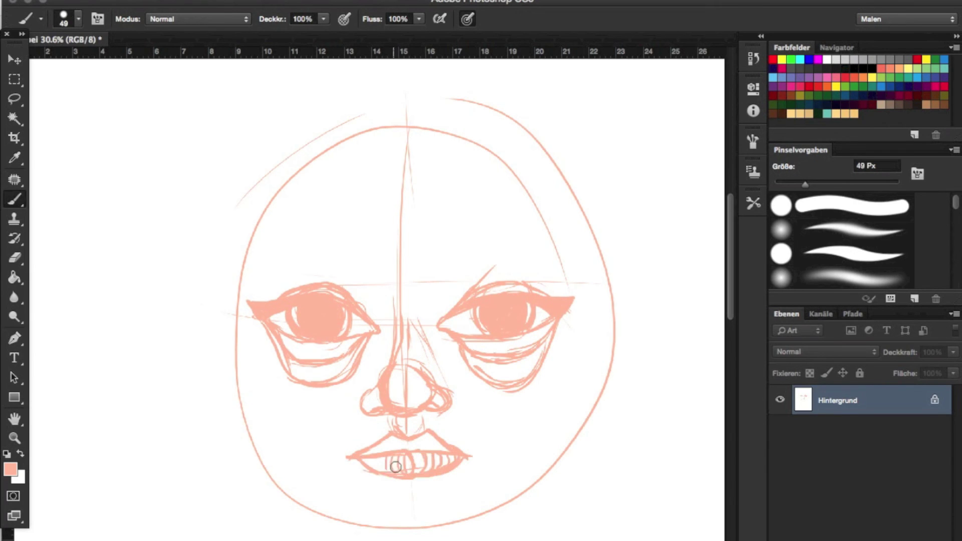
mouse_move(570, 170)
mouse_down()
mouse_move(412, 150)
mouse_move(419, 226)
mouse_up()
drag(397, 292, 397, 345)
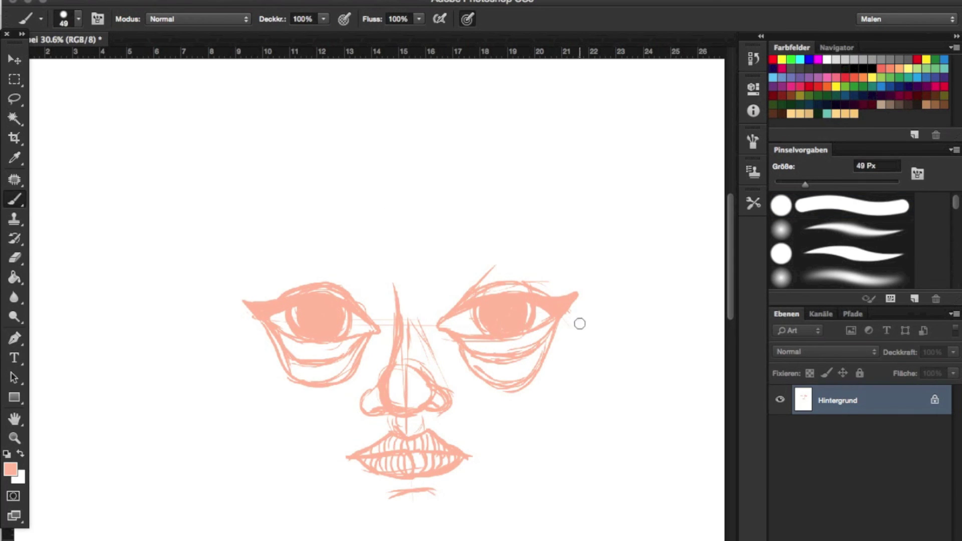
Reposition the left eye using a freehand Lasso selection
scroll(580, 323, down, 3)
key(l)
drag(367, 271, 334, 293)
key(ctrl+d)
key(b)
Paint thick arched eyebrows above both eyes
mouse_move(436, 206)
mouse_down()
mouse_move(566, 200)
mouse_move(566, 166)
mouse_up()
drag(361, 179, 361, 206)
mouse_move(439, 205)
mouse_down()
mouse_move(534, 166)
mouse_move(433, 176)
mouse_up()
drag(243, 217, 299, 187)
drag(368, 198, 317, 186)
drag(235, 219, 368, 195)
Sketch the jawline, chin curve and rounded head outline
drag(571, 220, 570, 333)
drag(581, 250, 271, 326)
drag(225, 211, 243, 296)
drag(251, 346, 435, 450)
scroll(344, 200, down, 3)
drag(280, 201, 478, 191)
drag(343, 120, 288, 161)
drag(425, 113, 474, 222)
drag(288, 213, 287, 180)
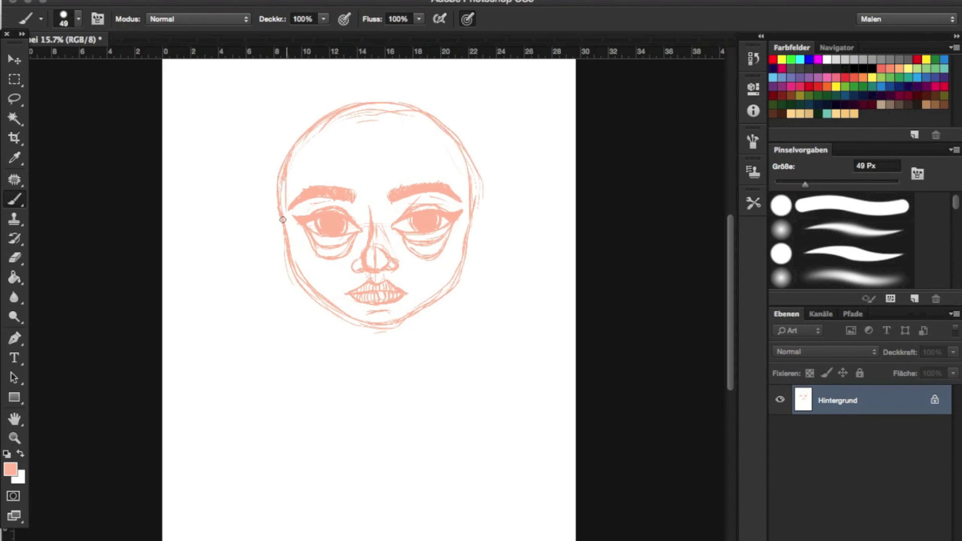
Sketch both sides of the neck and the shoulder lines
drag(448, 295, 419, 445)
drag(304, 293, 337, 416)
drag(416, 442, 526, 458)
drag(351, 440, 227, 444)
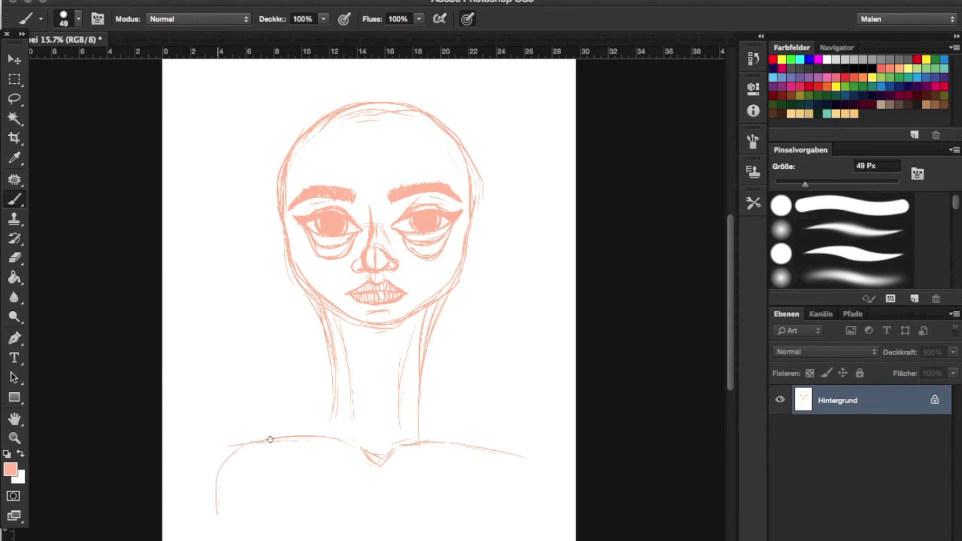
Sketch long hair strands from the crown down both sides past the shoulders
mouse_move(388, 106)
mouse_down()
mouse_move(286, 198)
mouse_move(273, 300)
mouse_move(313, 425)
mouse_up()
drag(286, 246, 253, 408)
drag(407, 111, 476, 331)
drag(463, 220, 433, 401)
drag(478, 271, 423, 450)
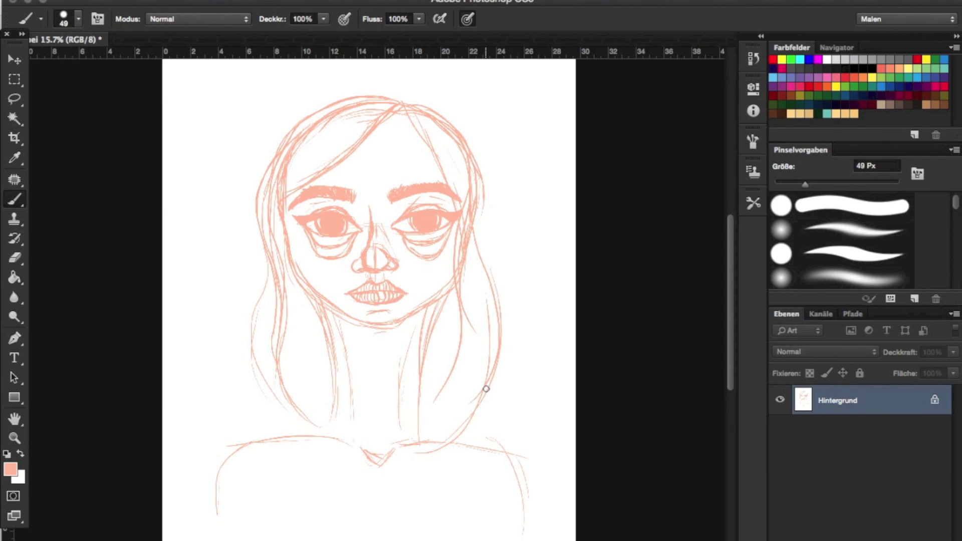
drag(379, 99, 258, 193)
mouse_move(485, 182)
mouse_down()
mouse_move(423, 498)
mouse_move(443, 486)
mouse_up()
drag(273, 240, 305, 466)
Add more wavy strands around the face to fill out the hair volume
drag(269, 137, 303, 473)
drag(269, 163, 243, 333)
drag(463, 134, 503, 248)
drag(501, 215, 441, 494)
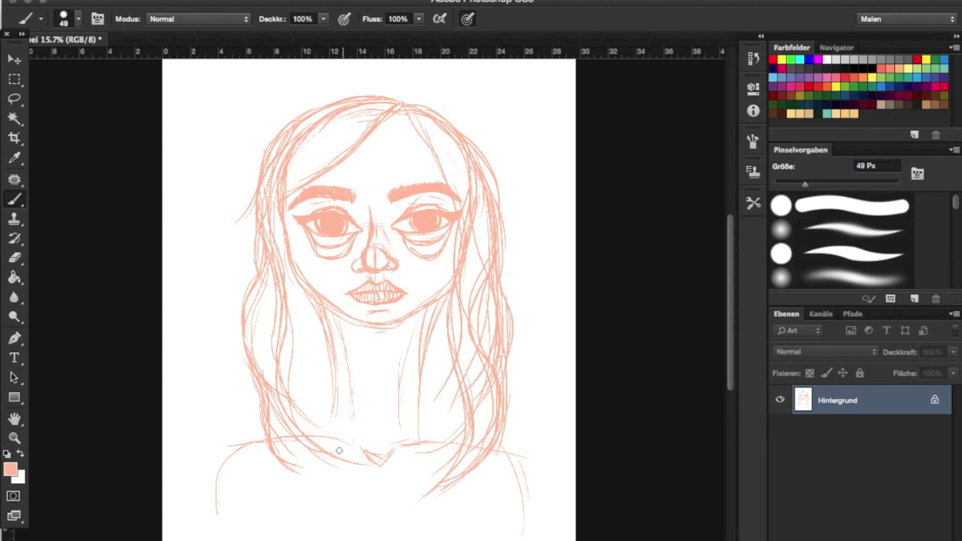
drag(441, 291, 453, 481)
drag(305, 288, 345, 456)
drag(436, 291, 408, 455)
key(ctrl+minus)
Scale the whole sketch down inside the page with Free Transform
key(v)
key(ctrl+a)
key(ctrl+t)
drag(476, 460, 451, 390)
key(Return)
key(ctrl+plus)
Sketch a heart-shaped torso below the hair
key(l)
mouse_move(296, 193)
mouse_down()
mouse_move(285, 360)
mouse_move(368, 498)
mouse_up()
key(ctrl+t)
key(Escape)
key(ctrl+d)
key(b)
drag(456, 381, 370, 499)
drag(280, 400, 366, 500)
Lasso-select the whole figure and resize it with Free Transform
key(l)
drag(254, 233, 482, 435)
key(ctrl+minus)
key(ctrl+t)
mouse_move(249, 129)
mouse_down()
mouse_move(249, 155)
mouse_move(511, 281)
mouse_up()
key(Return)
key(ctrl+d)
Unlock the Background, fade the sketch, and add a mint-green filled layer beneath it
click(934, 400)
drag(953, 352, 912, 376)
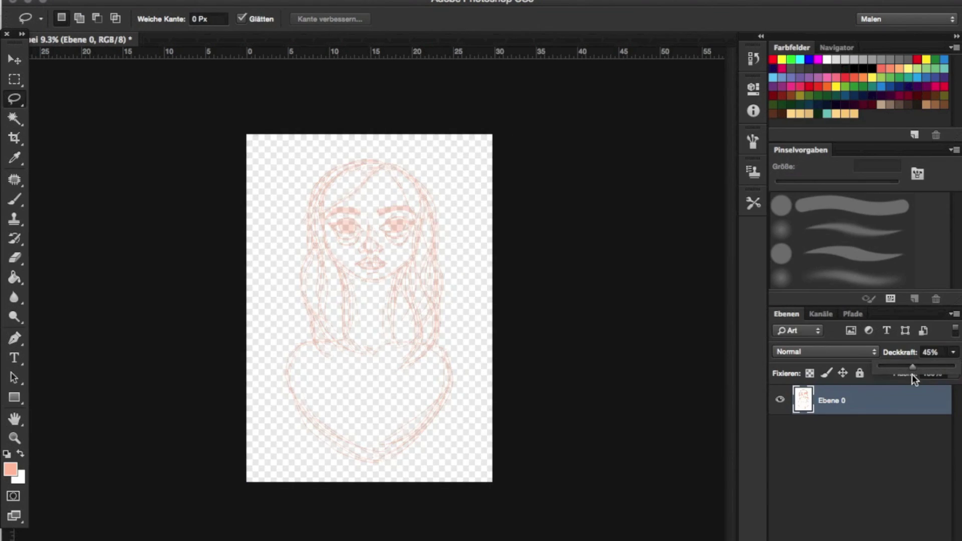
key(ctrl+shift+alt+n)
key(g)
click(255, 260)
drag(871, 401, 872, 451)
click(871, 401)
drag(953, 352, 901, 368)
Add a new top layer named 'sketch'
key(ctrl+shift+alt+n)
double_click(831, 401)
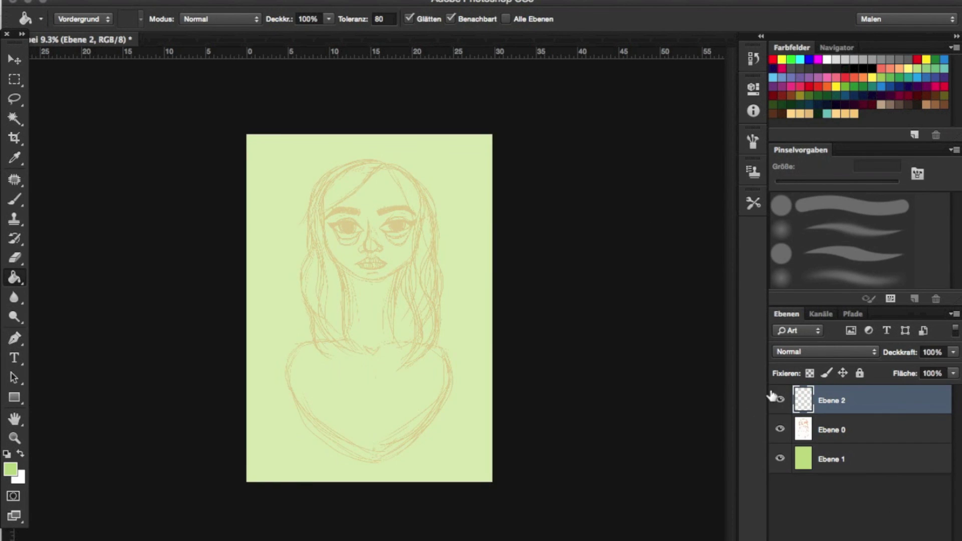
scroll(563, 338, up, 5)
text(sketch)
key(Return)
Pick a light grey and start blocking in the top of the hair
key(b)
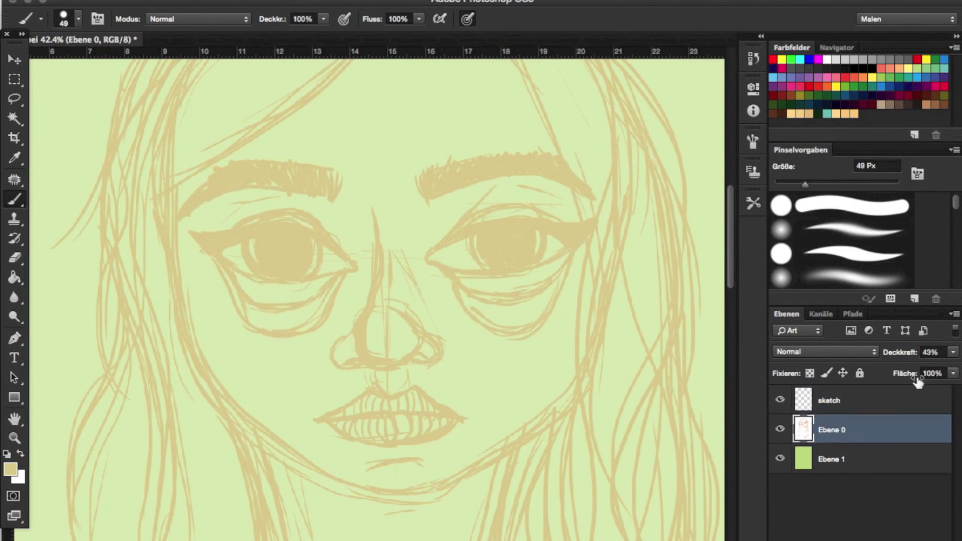
scroll(376, 296, down, 5)
click(850, 59)
drag(301, 268, 376, 203)
mouse_move(388, 223)
mouse_down()
mouse_move(421, 192)
mouse_move(270, 288)
mouse_move(365, 200)
mouse_move(267, 309)
mouse_up()
Paint grey along the hairline, the top of the hair and the left strand
mouse_move(269, 263)
mouse_down()
mouse_move(279, 326)
mouse_move(392, 195)
mouse_move(321, 211)
mouse_up()
scroll(321, 211, up, 5)
drag(440, 254, 216, 344)
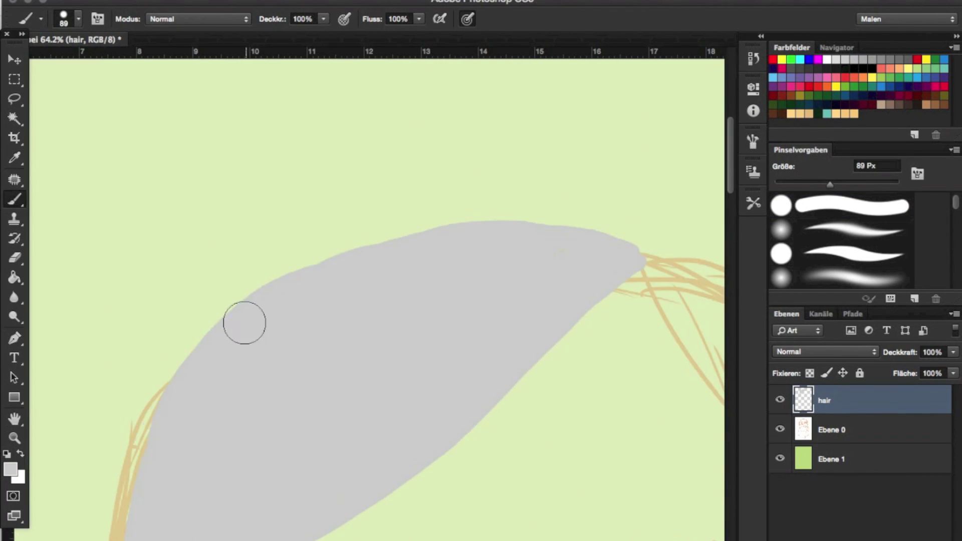
scroll(511, 294, down, 3)
scroll(310, 269, down, 5)
mouse_move(310, 270)
mouse_down()
mouse_move(279, 221)
mouse_move(307, 368)
mouse_up()
Paint grey down the lower left strand and widen it
scroll(289, 254, down, 3)
scroll(300, 390, up, 4)
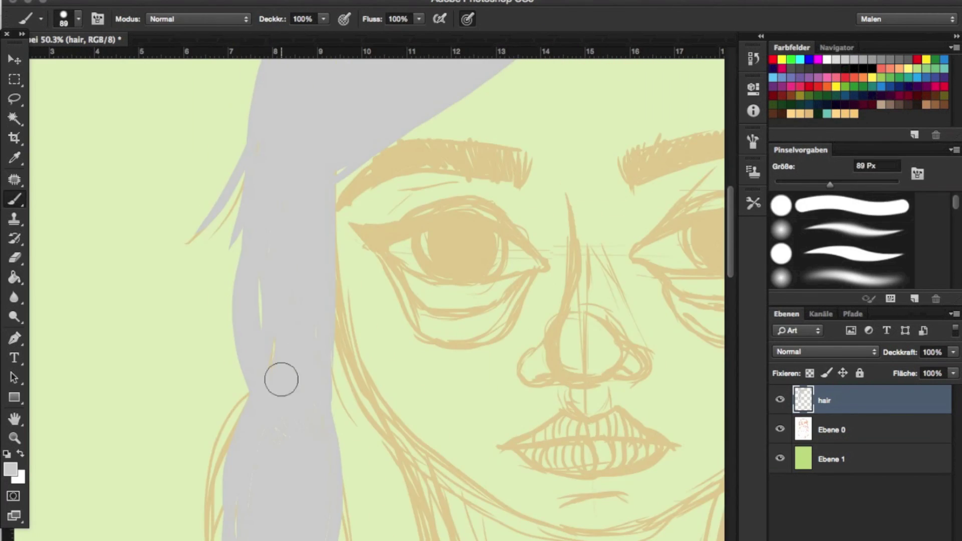
scroll(300, 391, down, 5)
scroll(302, 262, down, 4)
drag(333, 275, 335, 454)
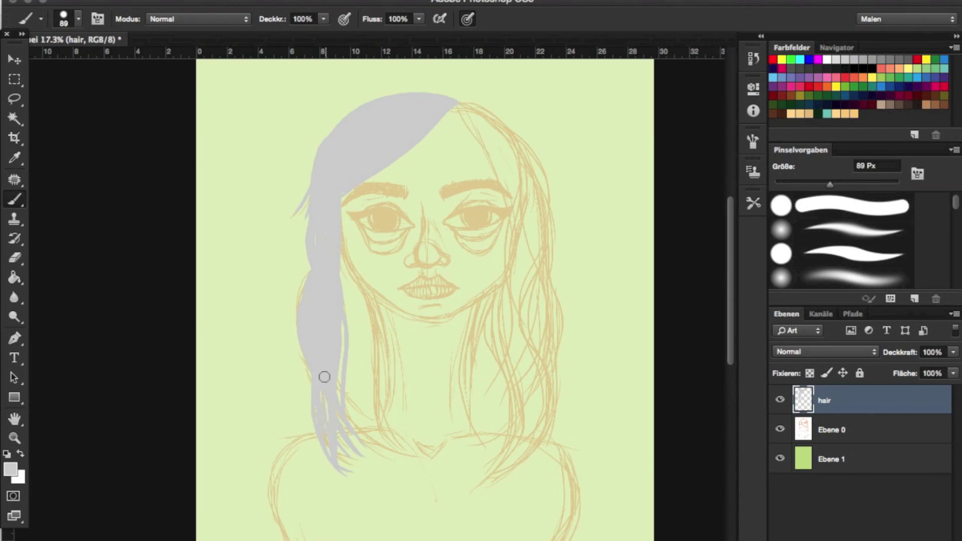
mouse_move(309, 269)
mouse_down()
mouse_move(313, 386)
mouse_move(313, 219)
mouse_move(283, 274)
mouse_up()
Outline the right hair strand in grey and fill it with the Paint Bucket
mouse_move(520, 185)
mouse_down()
mouse_move(472, 100)
mouse_move(547, 361)
mouse_move(504, 444)
mouse_up()
key(g)
click(521, 299)
key(b)
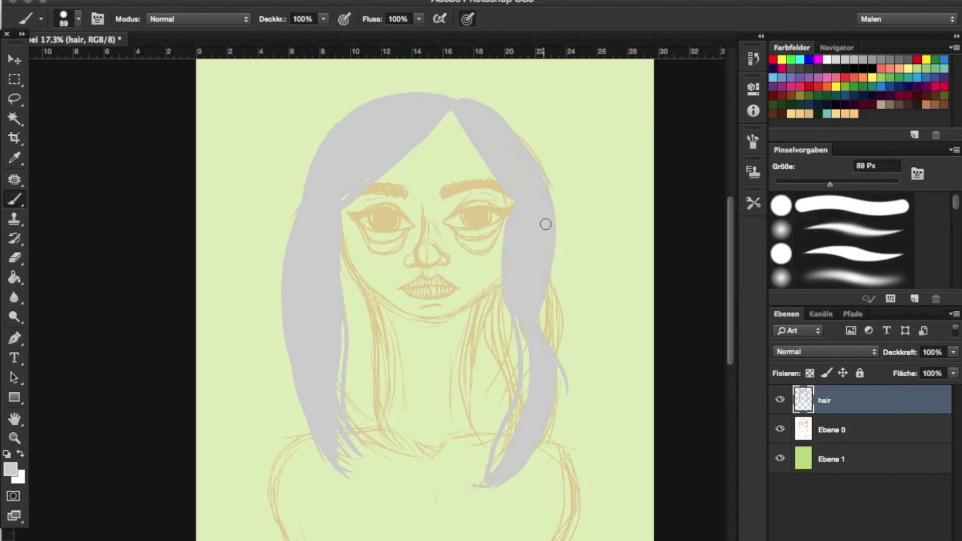
Extend the left strand's tip and widen the right strand's outer edge
scroll(545, 221, up, 3)
scroll(483, 215, down, 2)
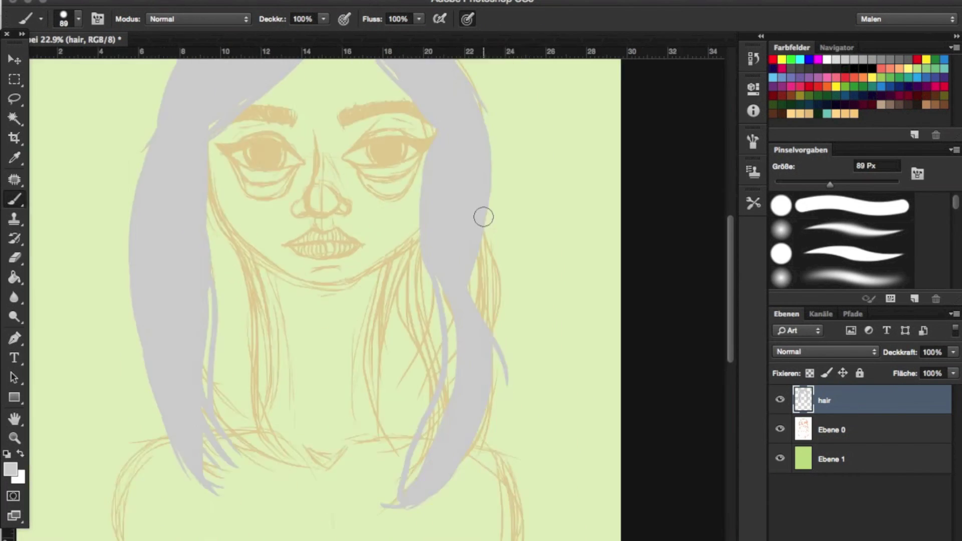
scroll(412, 227, down, 1)
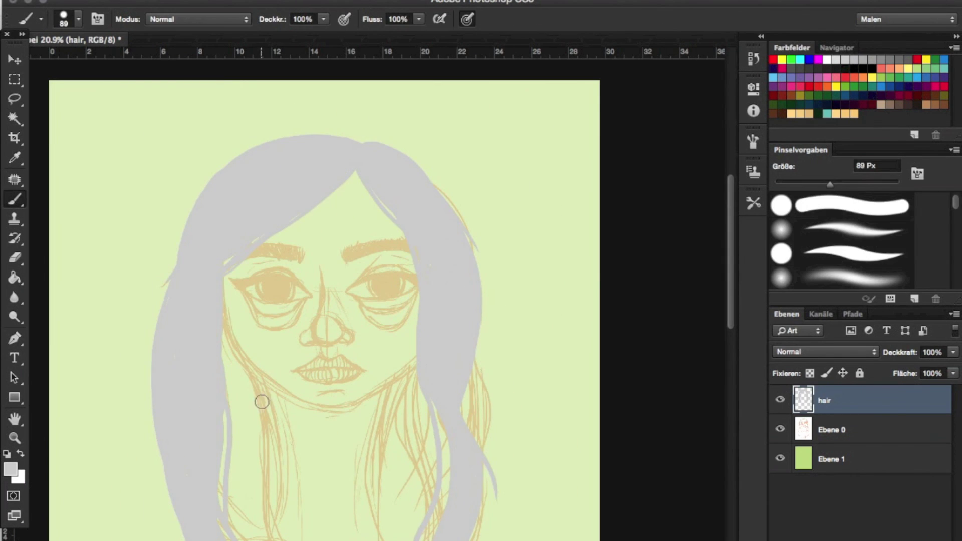
scroll(455, 398, down, 1)
mouse_move(468, 250)
mouse_down()
mouse_move(443, 410)
mouse_move(390, 451)
mouse_move(494, 386)
mouse_move(420, 453)
mouse_move(497, 352)
mouse_up()
key(ctrl+alt+z)
key(ctrl+alt+z)
mouse_move(274, 362)
mouse_down()
mouse_move(301, 402)
mouse_move(321, 468)
mouse_up()
drag(491, 137, 494, 365)
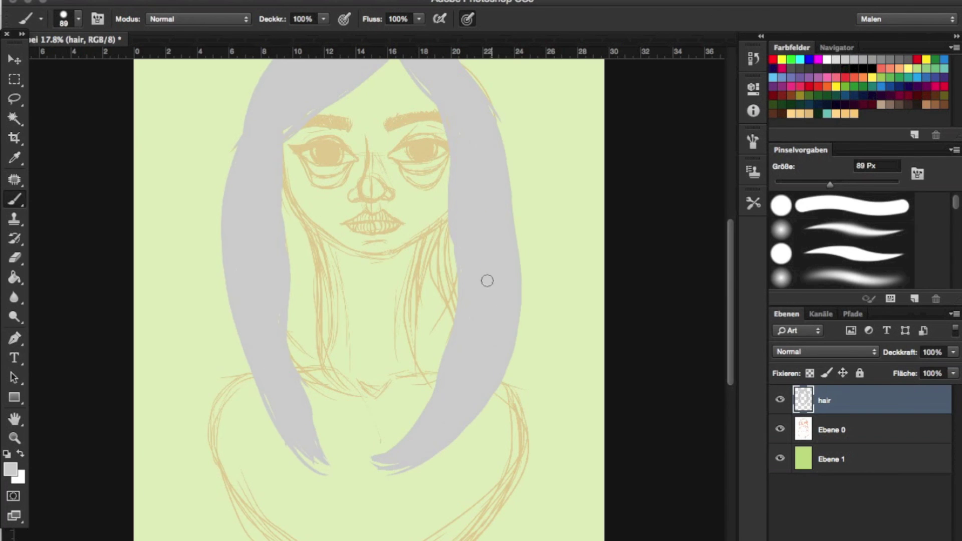
Widen both strands over the neck and extend their outer edges
scroll(486, 280, down, 1)
mouse_move(436, 308)
mouse_down()
mouse_move(435, 408)
mouse_move(428, 357)
mouse_up()
drag(313, 320, 294, 395)
mouse_move(325, 476)
mouse_down()
mouse_move(285, 481)
mouse_move(307, 470)
mouse_up()
drag(501, 436, 511, 324)
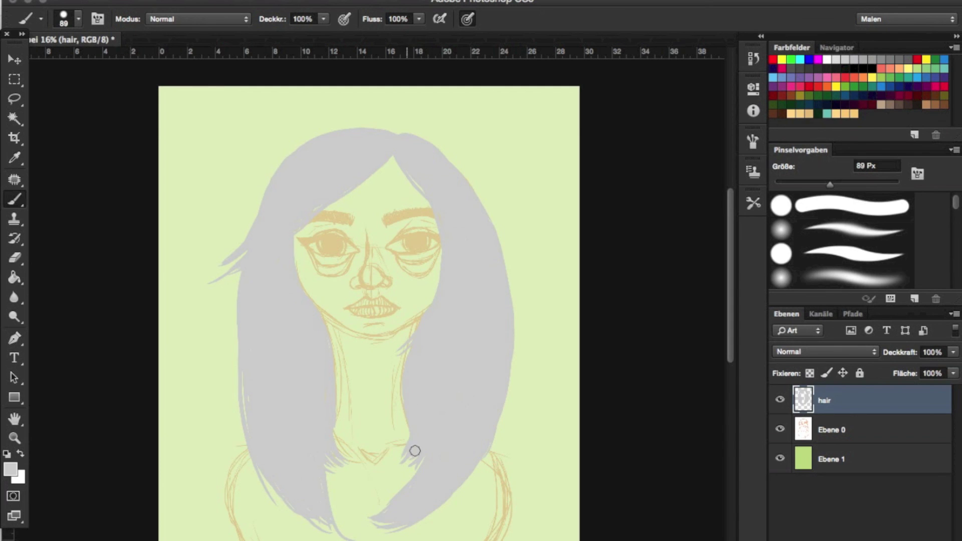
scroll(539, 251, up, 5)
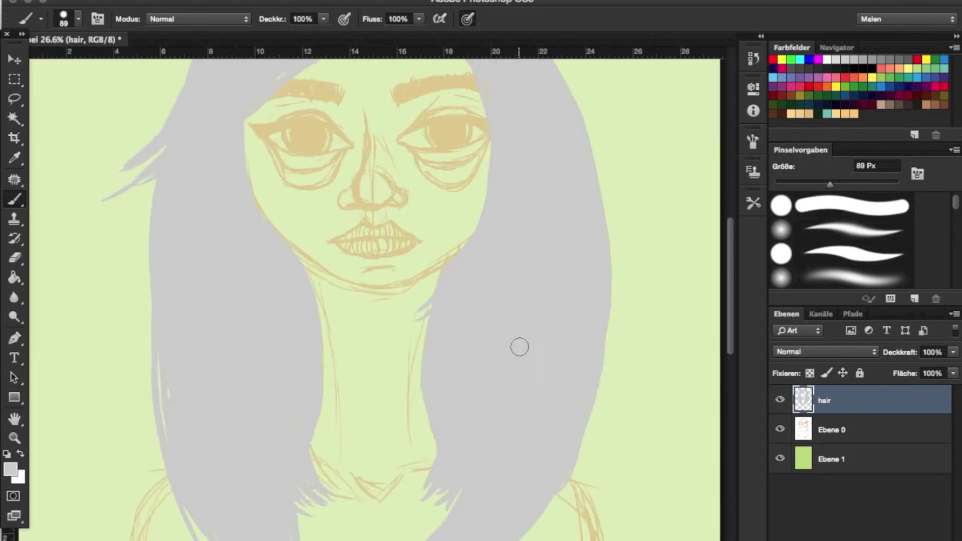
scroll(127, 226, up, 3)
Add a new layer above the hair named 'face'
key(shift+ctrl+alt+n)
double_click(831, 400)
text(face)
key(Return)
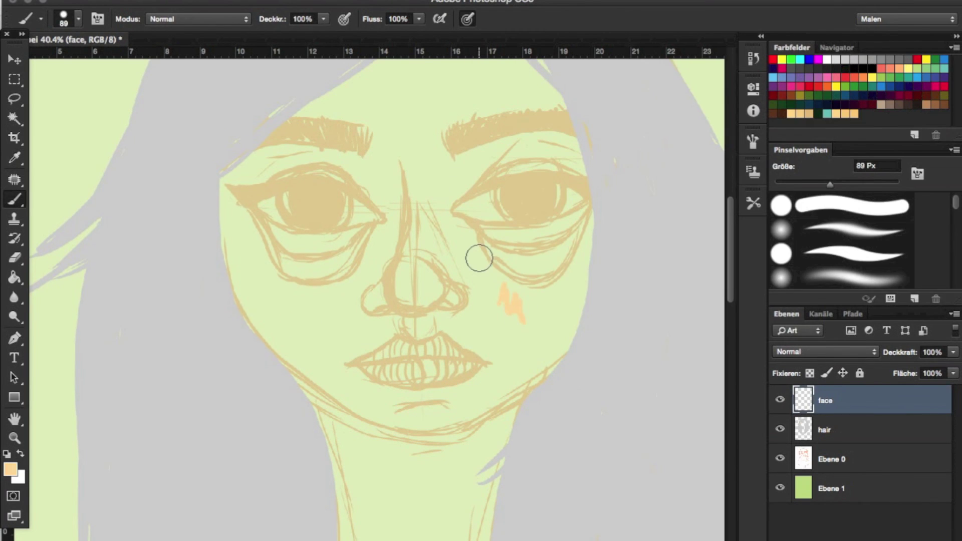
Set a 199 px brush, move the face layer beneath the hair, and paint skin over the neck and right shoulder
right_click(479, 258)
text(199)
scroll(374, 329, down, 5)
drag(370, 300, 370, 396)
key(ctrl+bracketleft)
mouse_move(341, 441)
mouse_down()
mouse_move(414, 466)
mouse_move(354, 247)
mouse_up()
scroll(354, 247, up, 3)
scroll(296, 319, down, 3)
mouse_move(411, 211)
mouse_down()
mouse_move(393, 455)
mouse_move(477, 408)
mouse_move(451, 236)
mouse_up()
scroll(501, 250, up, 2)
drag(556, 272, 593, 337)
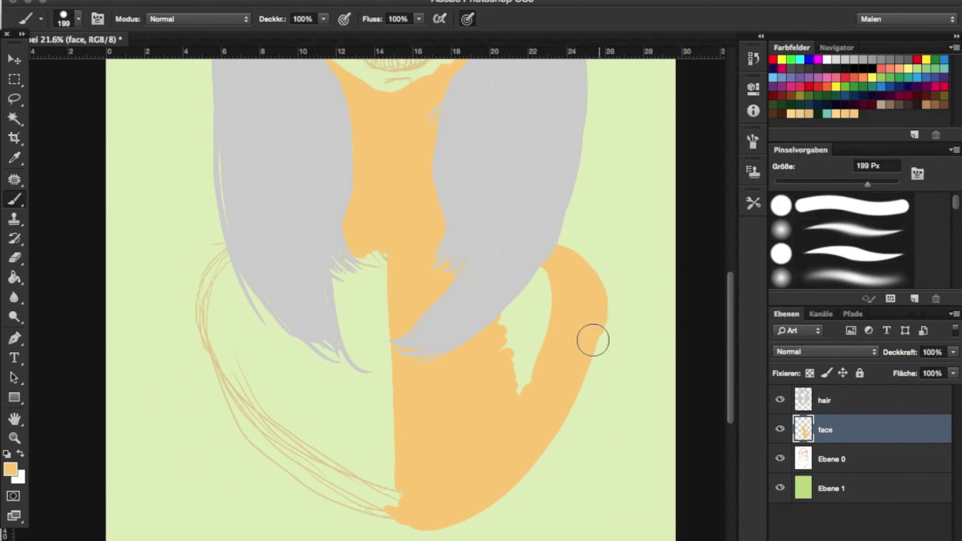
scroll(466, 375, down, 3)
scroll(465, 374, down, 2)
Fill the left shoulder and lower chest with the skin tone
mouse_move(300, 352)
mouse_down()
mouse_move(268, 365)
mouse_move(305, 425)
mouse_move(374, 399)
mouse_move(309, 392)
mouse_up()
mouse_move(289, 347)
mouse_down()
mouse_move(419, 474)
mouse_move(287, 439)
mouse_up()
scroll(408, 421, up, 5)
scroll(217, 500, down, 5)
scroll(290, 446, down, 1)
scroll(326, 476, up, 5)
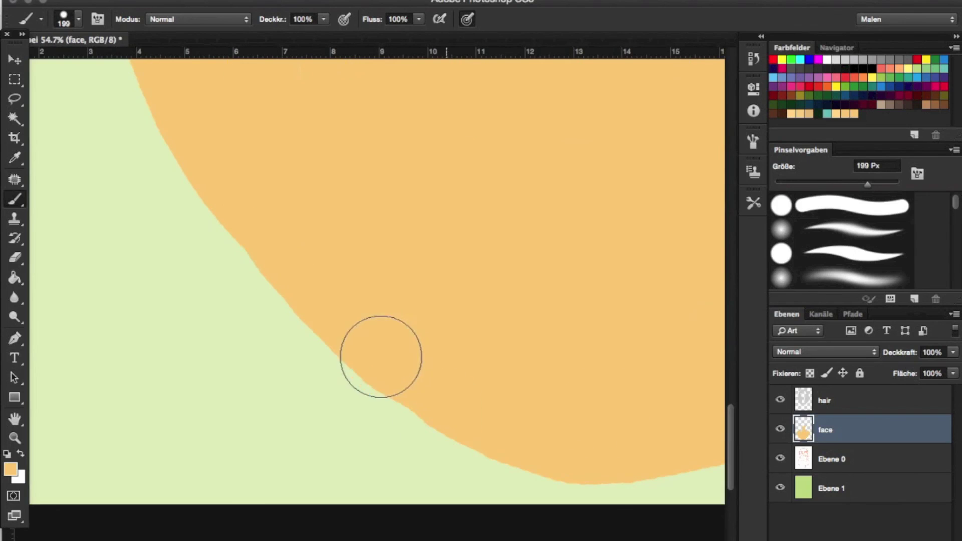
scroll(380, 354, down, 5)
scroll(423, 412, up, 2)
Fill the whole face up to the top of the head with orange skin tone
drag(469, 319, 457, 324)
scroll(457, 324, up, 3)
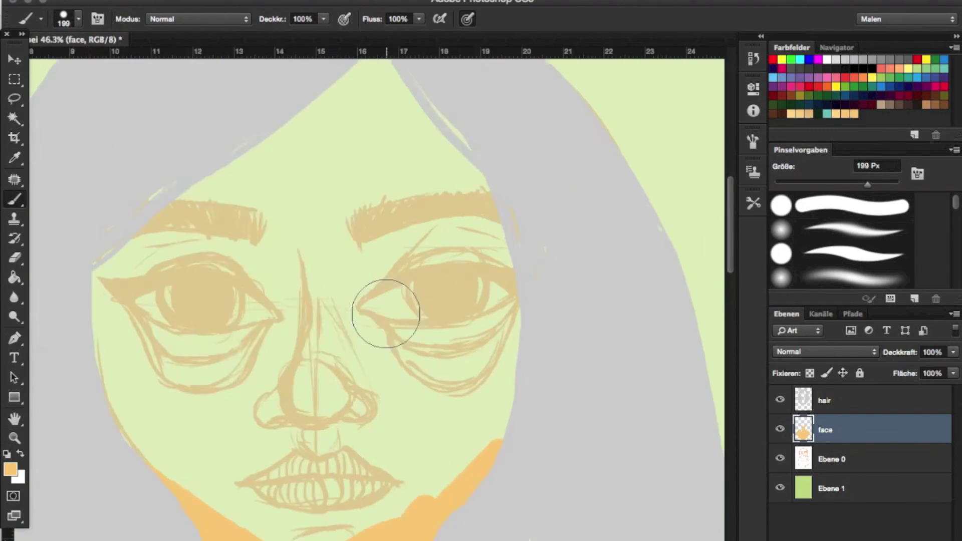
drag(386, 311, 339, 95)
scroll(379, 440, down, 2)
scroll(502, 204, up, 2)
scroll(403, 137, down, 3)
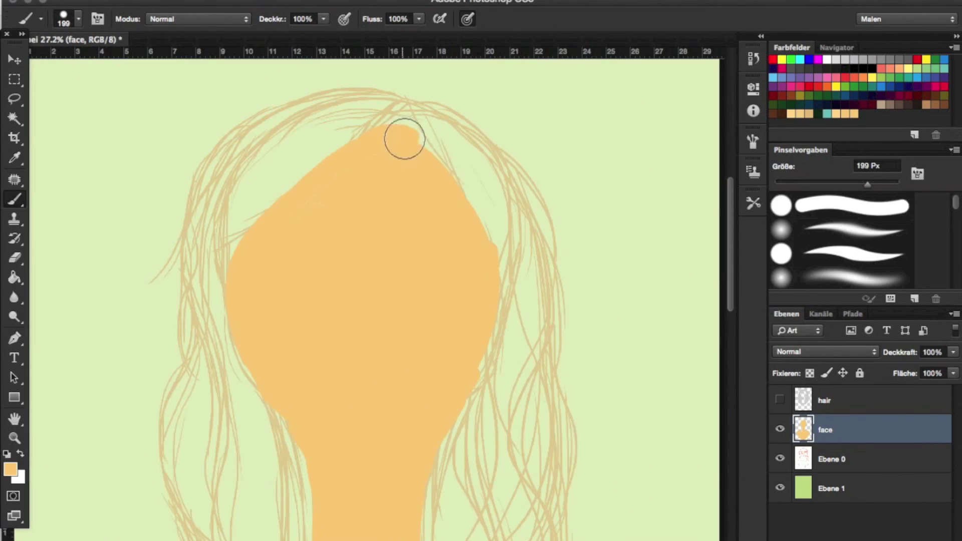
drag(403, 137, 341, 496)
scroll(341, 496, down, 3)
Show the hair layer, rescale hair, face and sketch together, and set the sketch to 50% opacity
shift+click(850, 459)
shift+click(849, 416)
key(ctrl+t)
drag(496, 280, 459, 258)
key(Return)
scroll(459, 283, up, 3)
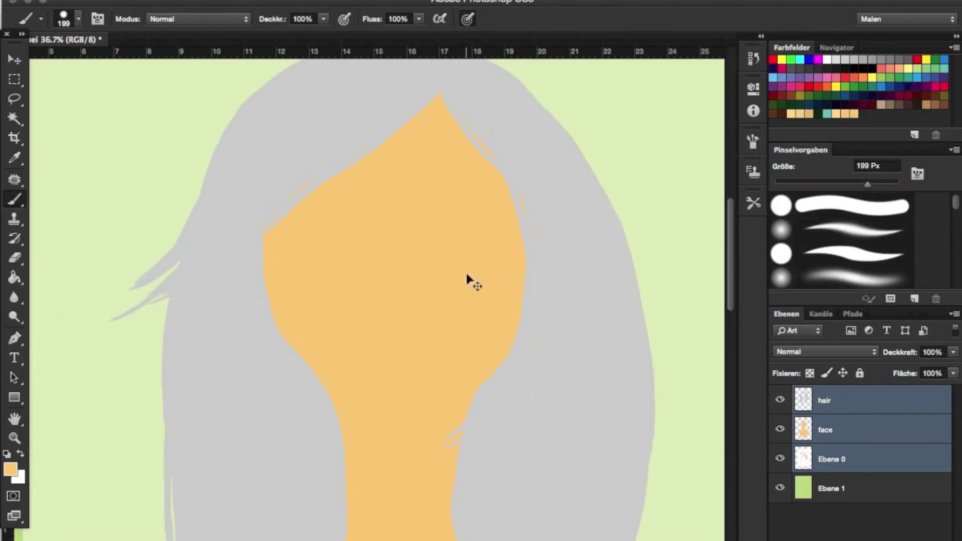
click(850, 459)
Undo a stray stroke and create a new linesface layer with a tapered 27 px brush
drag(478, 430, 343, 503)
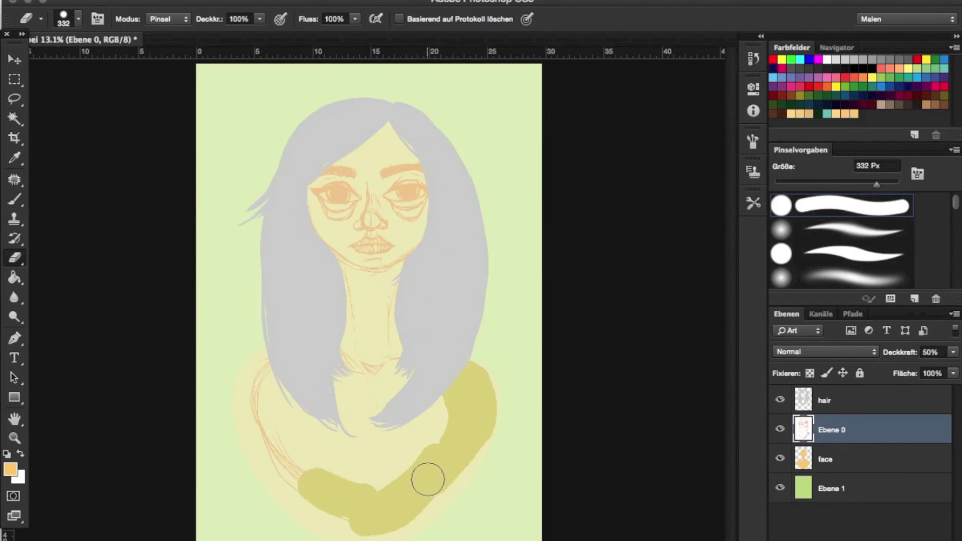
key(ctrl+z)
scroll(607, 398, up, 3)
key(e)
scroll(450, 273, up, 3)
key(b)
scroll(576, 275, up, 2)
click(841, 254)
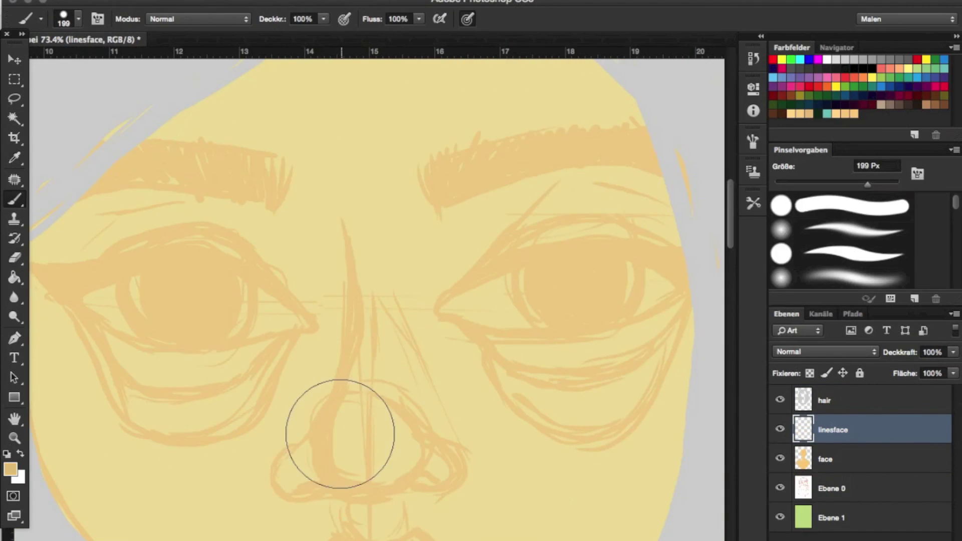
scroll(371, 262, down, 1)
Start the nose line, then colorize the face layer green with Hue/Saturation
drag(349, 151, 396, 387)
click(779, 487)
click(825, 459)
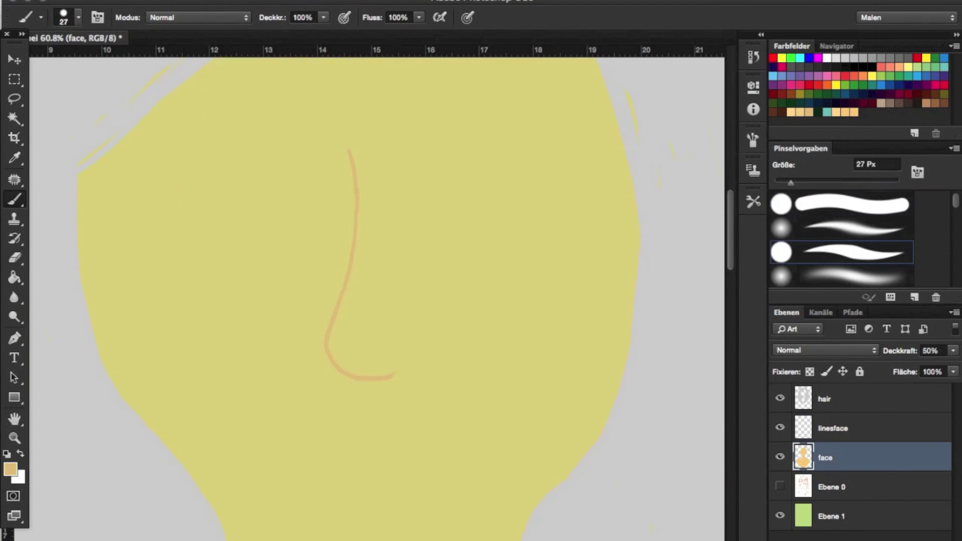
key(ctrl+u)
click(876, 329)
drag(714, 235, 704, 235)
click(892, 156)
click(780, 486)
click(831, 428)
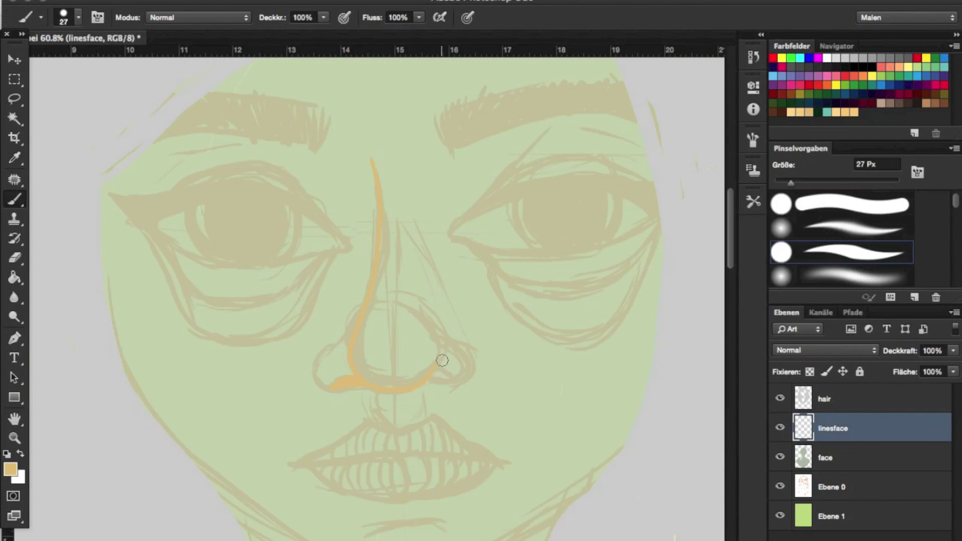
Trace the nose's bottom curve and the upper lip in orange
drag(342, 334, 432, 378)
mouse_move(366, 418)
mouse_down()
mouse_move(432, 423)
mouse_move(422, 233)
mouse_up()
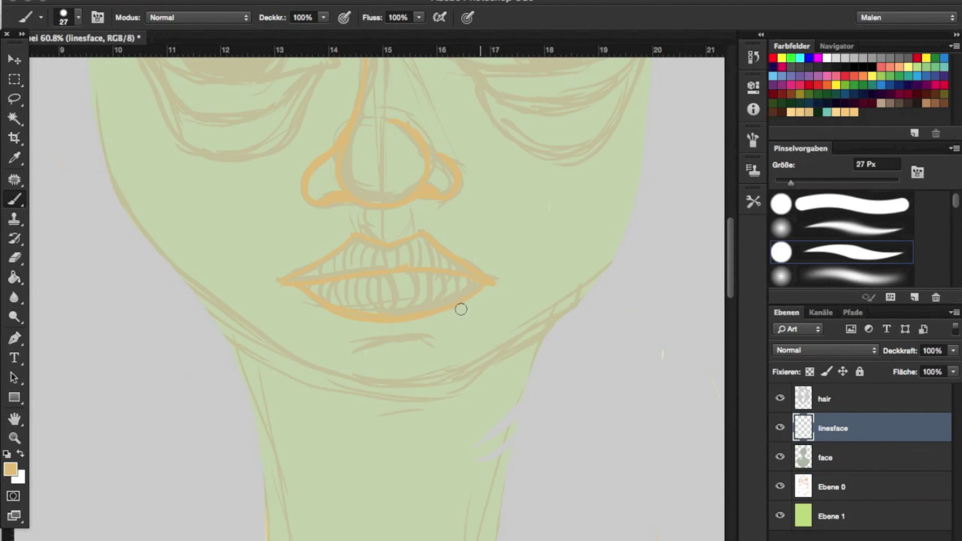
scroll(639, 289, up, 5)
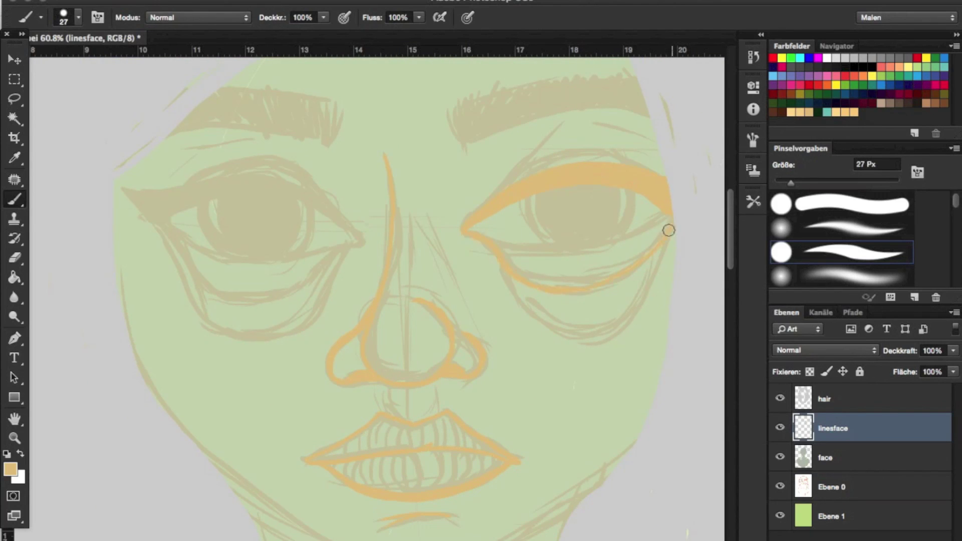
click(779, 486)
Trace the right eye's lower lid and upper arc, then lasso-select the eye
drag(666, 223, 537, 256)
scroll(665, 425, down, 5)
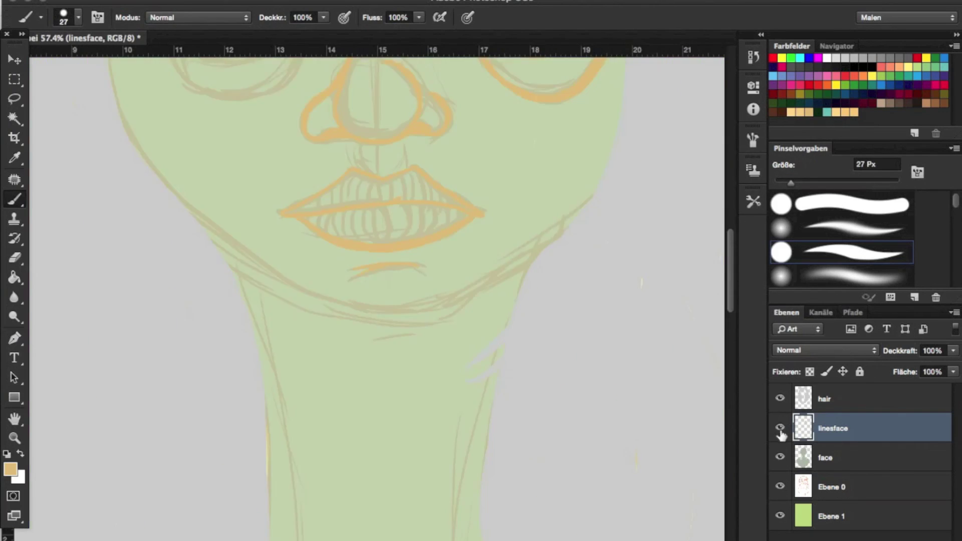
scroll(454, 262, down, 3)
scroll(455, 262, up, 5)
drag(613, 242, 293, 296)
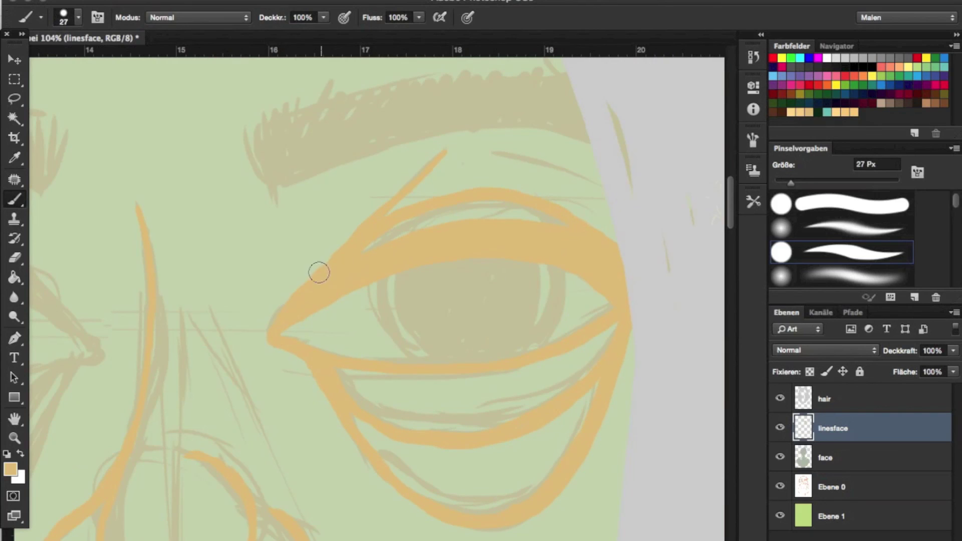
scroll(599, 191, down, 5)
key(l)
mouse_move(325, 167)
mouse_down()
mouse_move(354, 316)
mouse_move(320, 175)
mouse_up()
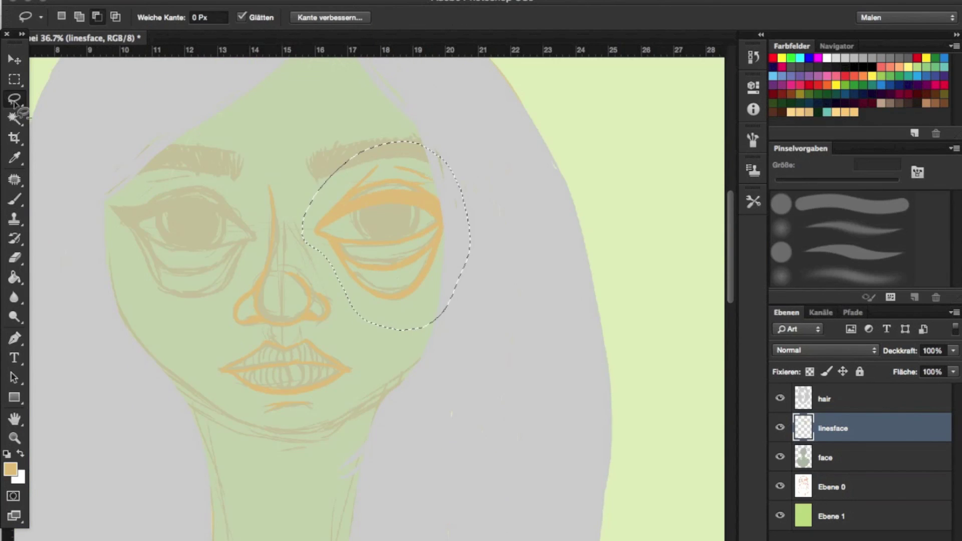
Copy the right eye's lines to a new layer and transform them onto the left eye
key(v)
key(ctrl+j)
click(215, 1)
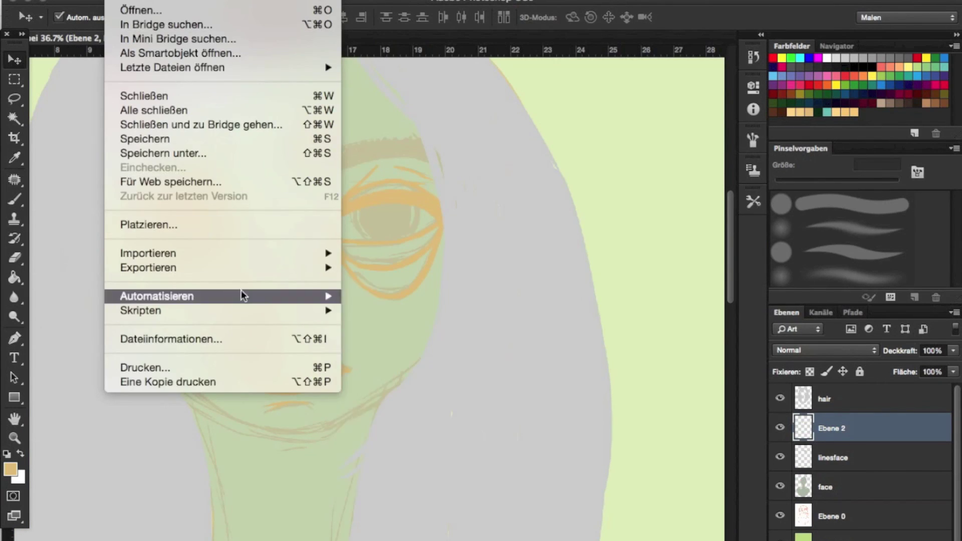
key(Escape)
key(ctrl+t)
drag(284, 211, 295, 224)
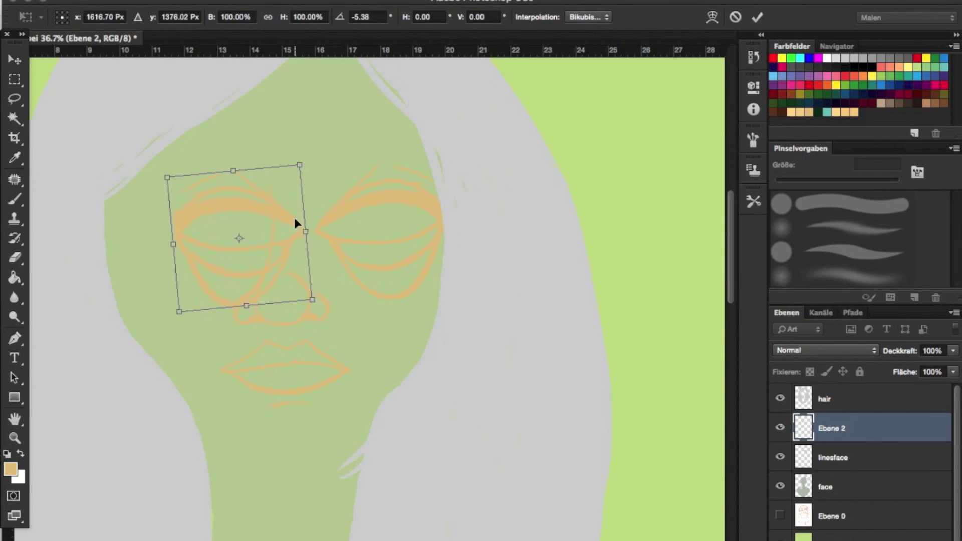
key(Return)
key(ctrl+t)
key(Return)
Add a horizontal guide at eye level and hide the pencil sketch
drag(525, 51, 525, 91)
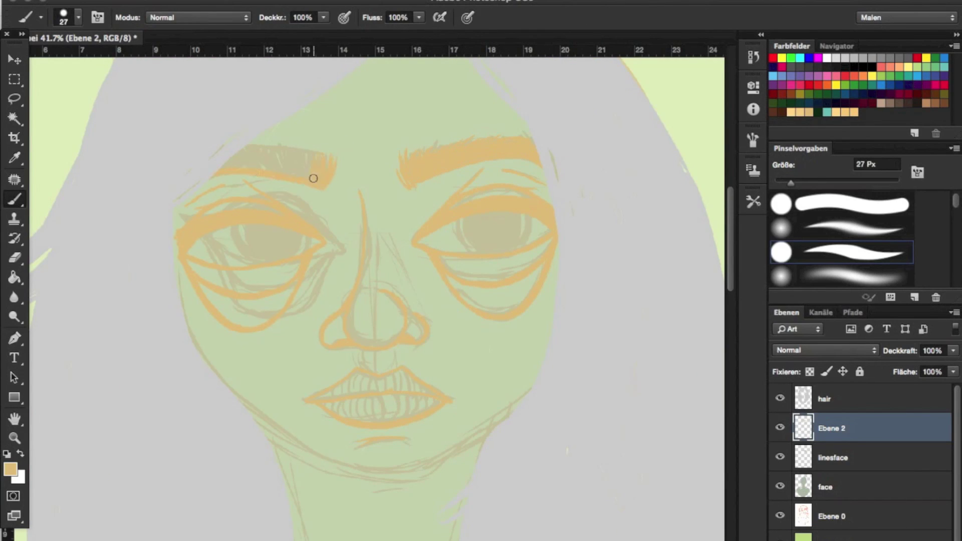
scroll(323, 183, down, 1)
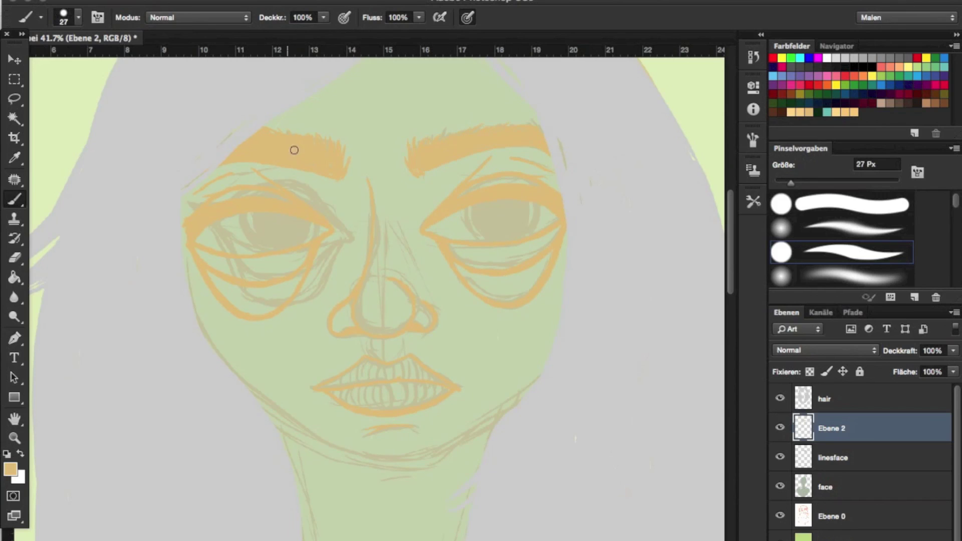
click(780, 516)
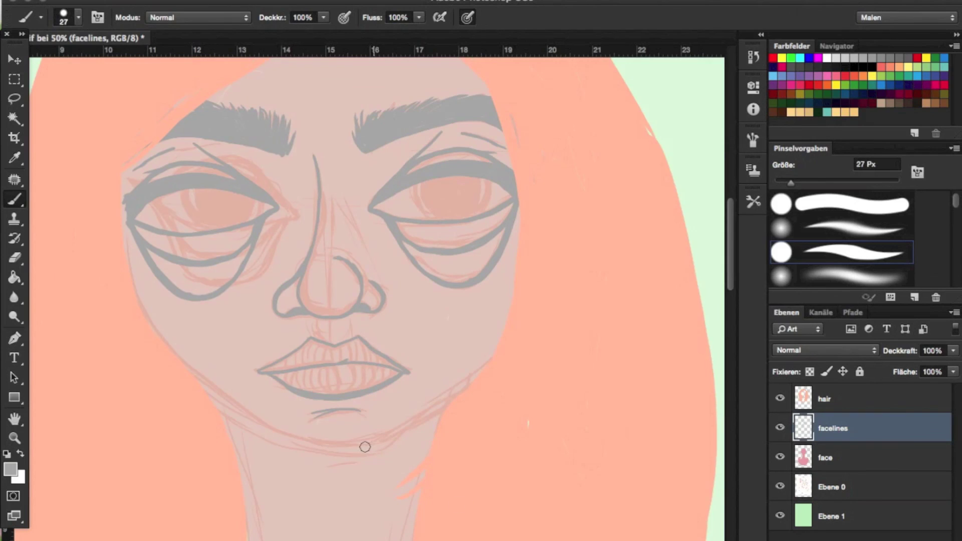
Draw a grey jawline along the chin, then thin both sides with the Eraser
drag(365, 446, 496, 351)
drag(200, 385, 318, 451)
mouse_move(495, 348)
mouse_down()
mouse_move(337, 453)
mouse_move(468, 369)
mouse_up()
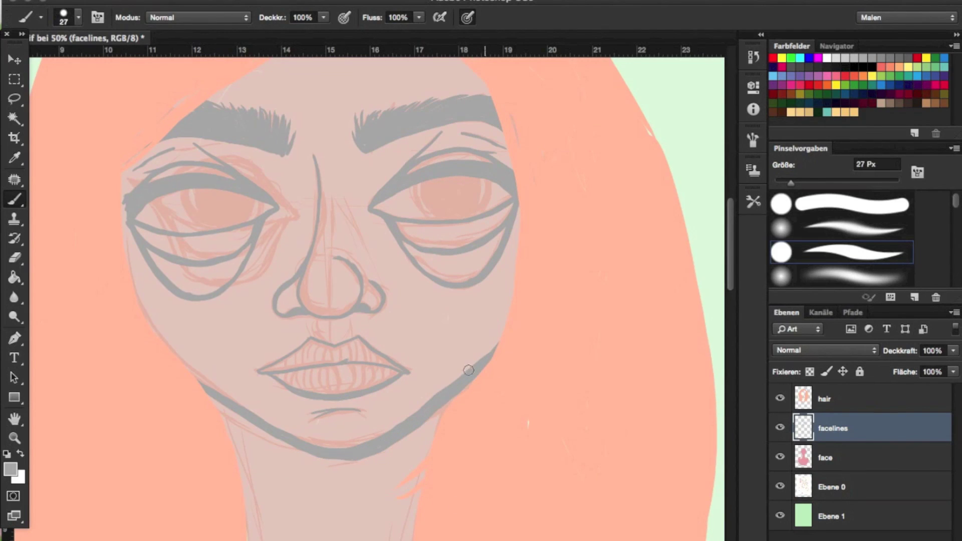
click(779, 485)
key(e)
right_click(464, 300)
key(Escape)
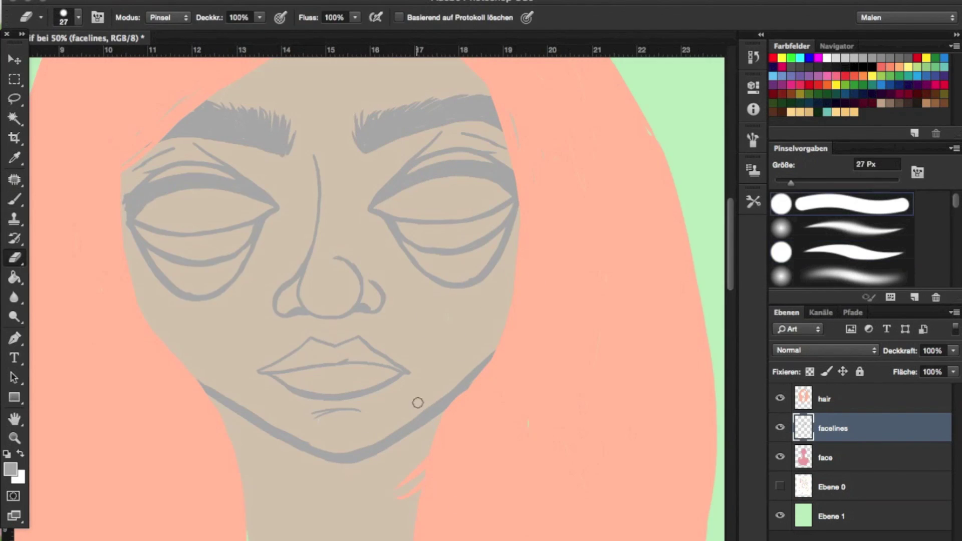
drag(342, 446, 481, 372)
drag(198, 382, 359, 456)
Paint a broad grey shadow across the neck with a 66 px brush
key(b)
scroll(337, 462, down, 3)
scroll(419, 306, up, 2)
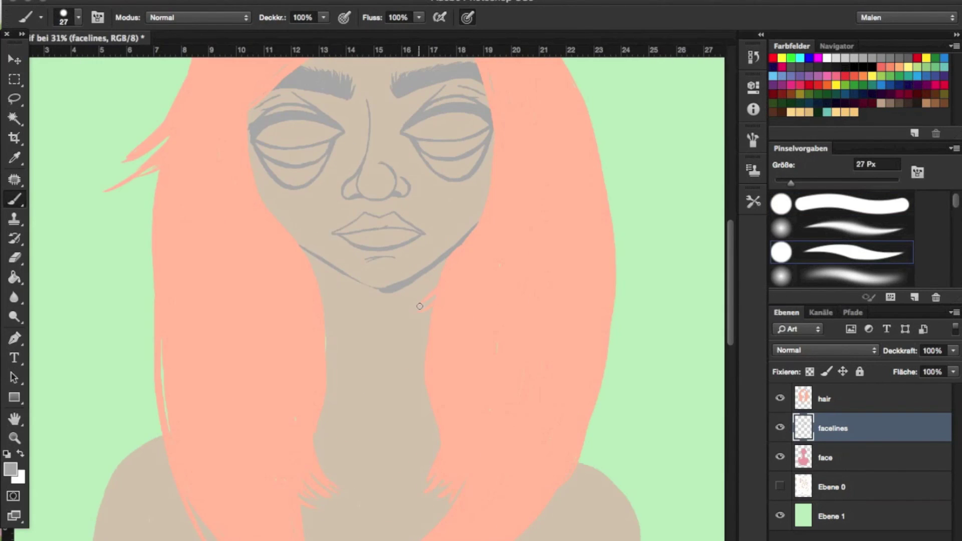
mouse_move(430, 308)
mouse_down()
mouse_move(328, 388)
mouse_move(448, 266)
mouse_move(319, 268)
mouse_move(327, 270)
mouse_up()
scroll(651, 311, down, 5)
scroll(700, 468, up, 8)
scroll(442, 261, up, 2)
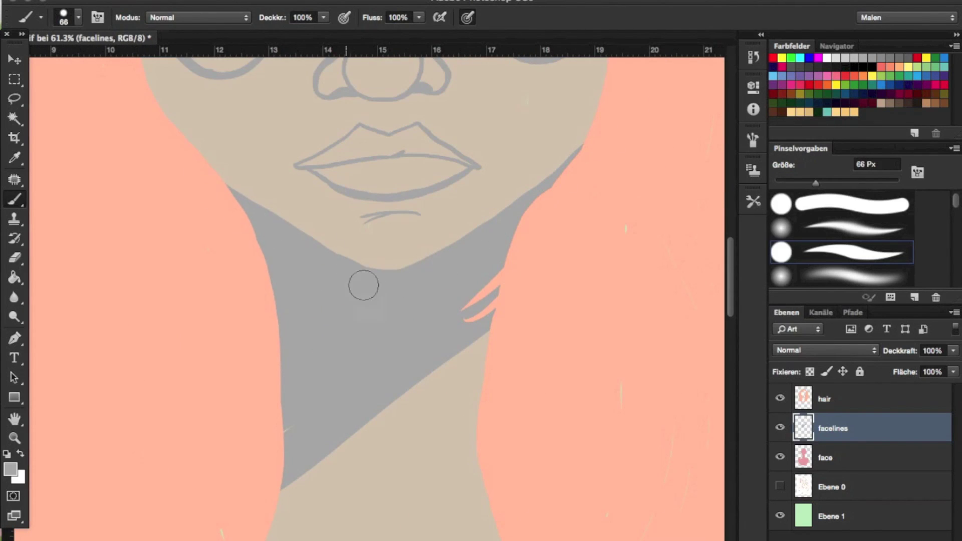
Erase the neck shadow's edge along the chin and jawline
key(e)
drag(253, 189, 294, 201)
mouse_move(451, 236)
mouse_down()
mouse_move(510, 203)
mouse_move(389, 281)
mouse_up()
mouse_move(184, 157)
mouse_down()
mouse_move(393, 290)
mouse_move(531, 222)
mouse_up()
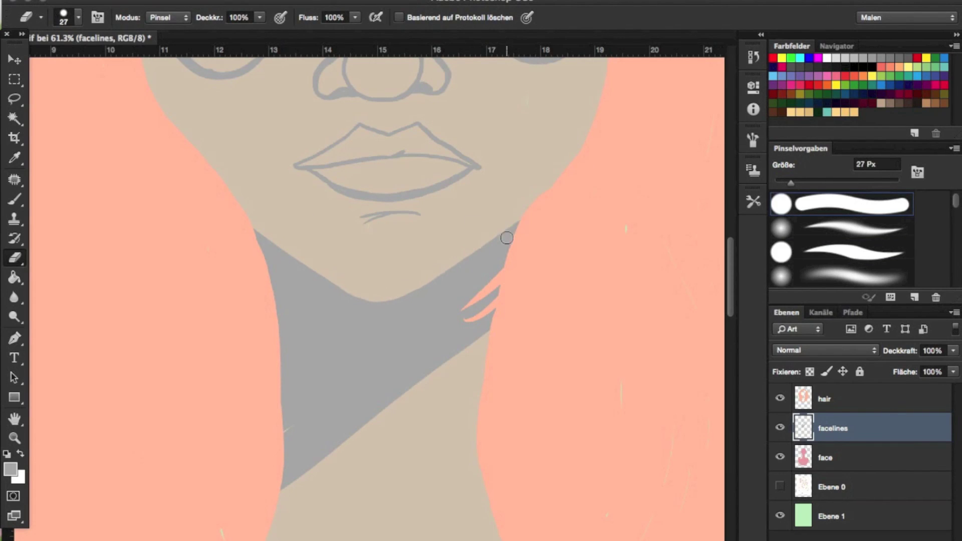
key(b)
Sample the salmon hair colour and return to the facelines layer
scroll(218, 167, up, 5)
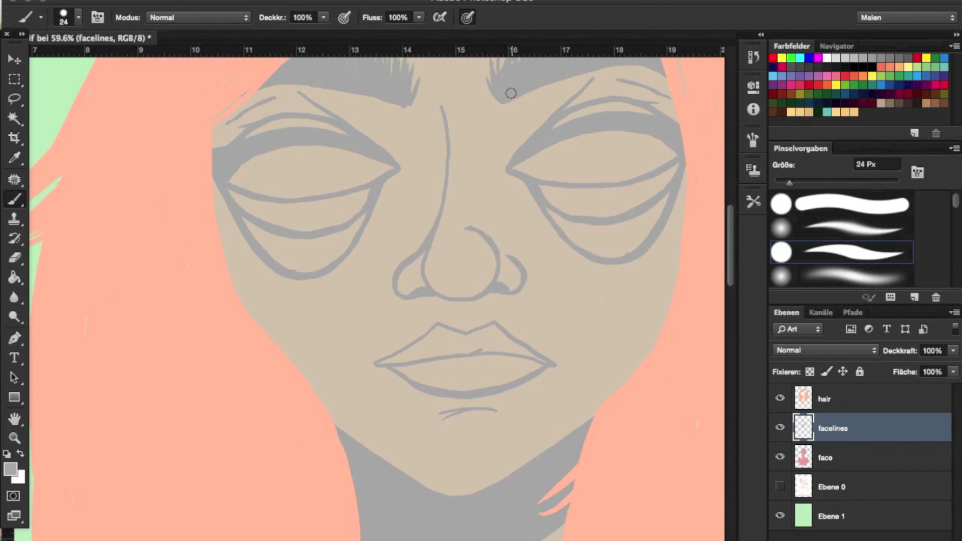
scroll(410, 90, down, 5)
scroll(382, 317, up, 5)
right_click(445, 101)
key(Escape)
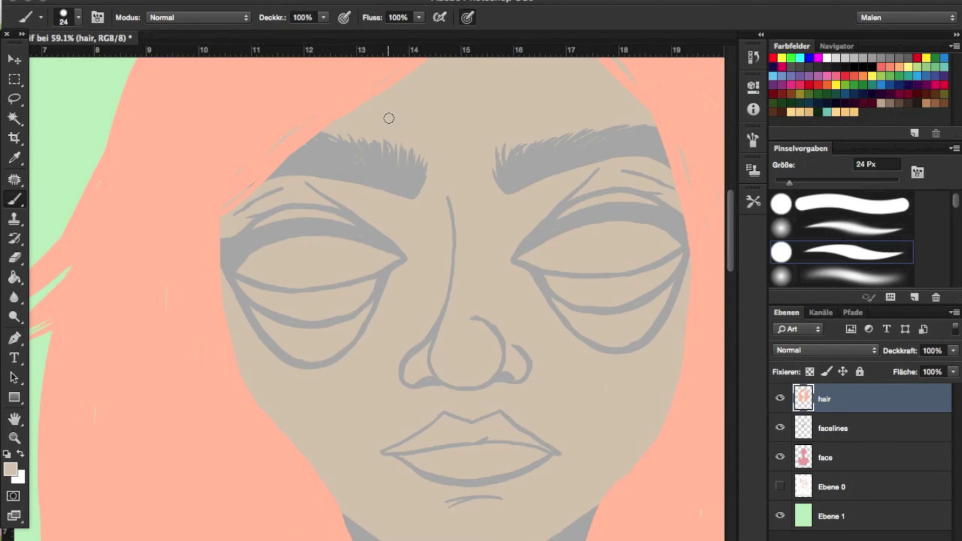
key(y)
key(b)
alt+click(322, 106)
key(alt+bracketright)
key(alt+bracketright)
scroll(361, 187, down, 3)
scroll(385, 183, up, 2)
scroll(466, 92, down, 3)
scroll(715, 375, up, 3)
key(alt+bracketleft)
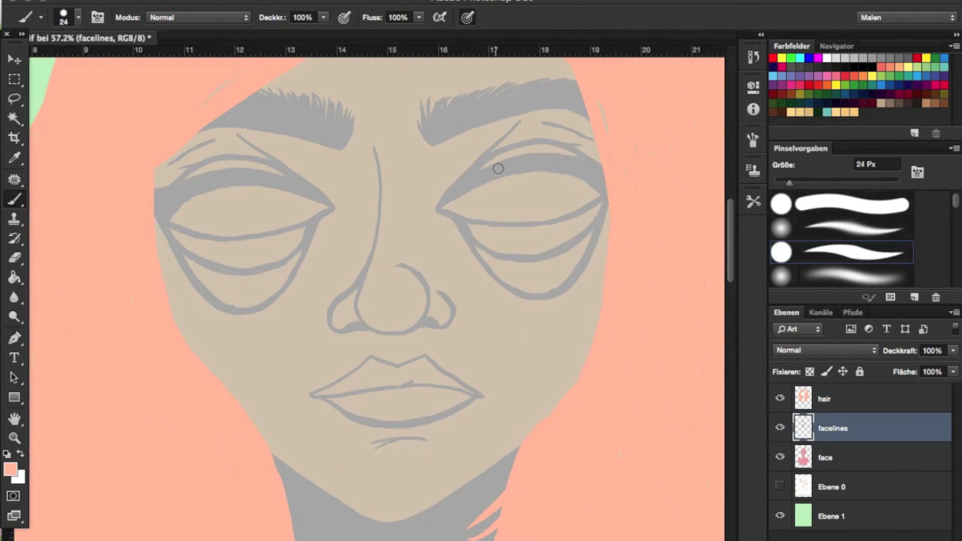
scroll(413, 334, down, 1)
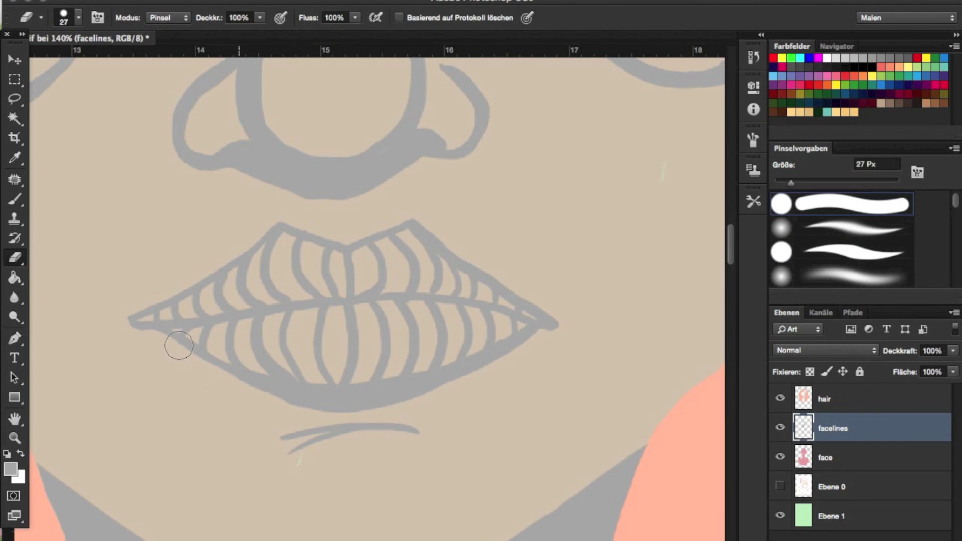
Paint solid grey irises in both the right and left eyes
key(ctrl+0)
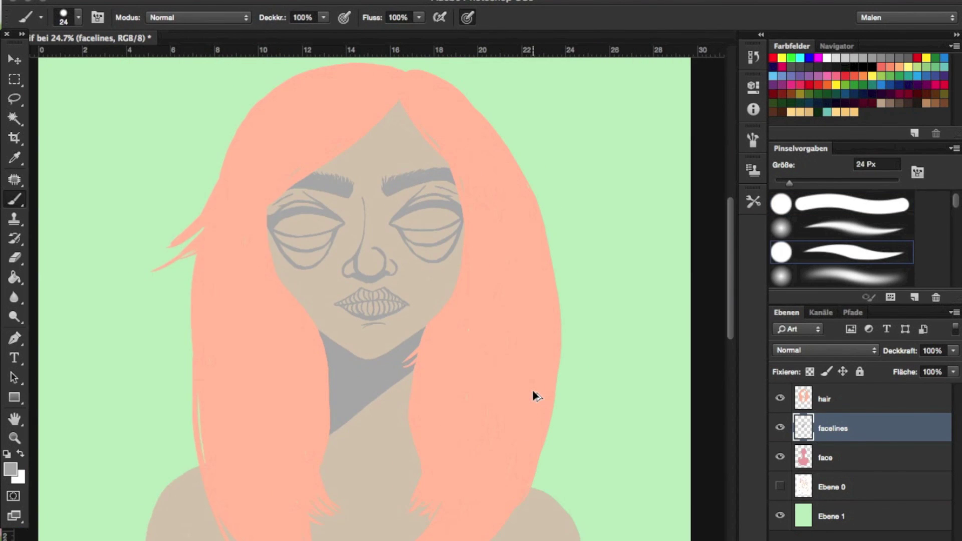
scroll(371, 335, up, 5)
key(e)
key(b)
scroll(351, 289, up, 5)
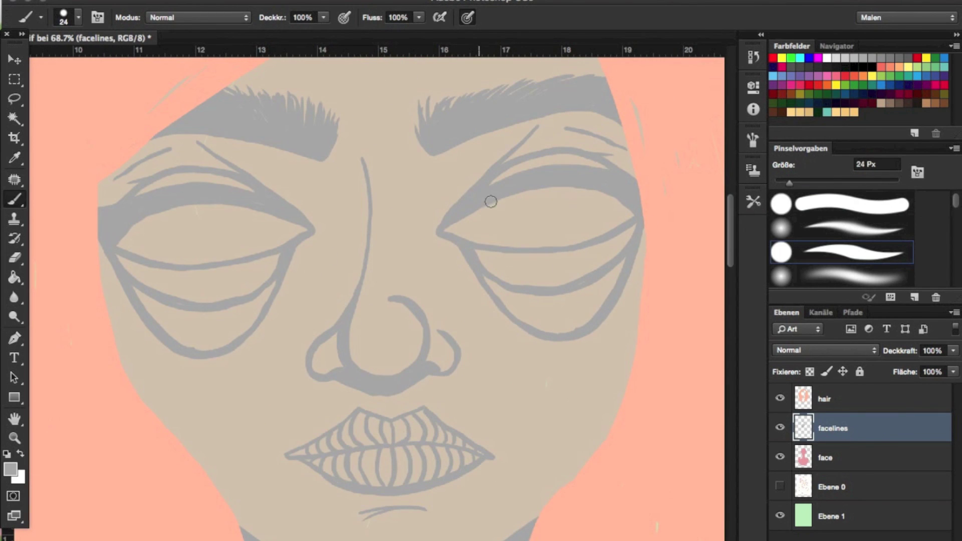
mouse_move(551, 218)
mouse_down()
mouse_move(580, 193)
mouse_move(530, 232)
mouse_up()
mouse_move(166, 228)
mouse_down()
mouse_move(220, 251)
mouse_move(247, 239)
mouse_up()
scroll(247, 239, down, 5)
scroll(226, 221, up, 4)
Undo a stray stroke near the mouth and extend the grey neck line
drag(465, 373, 551, 313)
key(ctrl+z)
scroll(215, 206, up, 2)
scroll(133, 247, down, 5)
scroll(351, 419, up, 4)
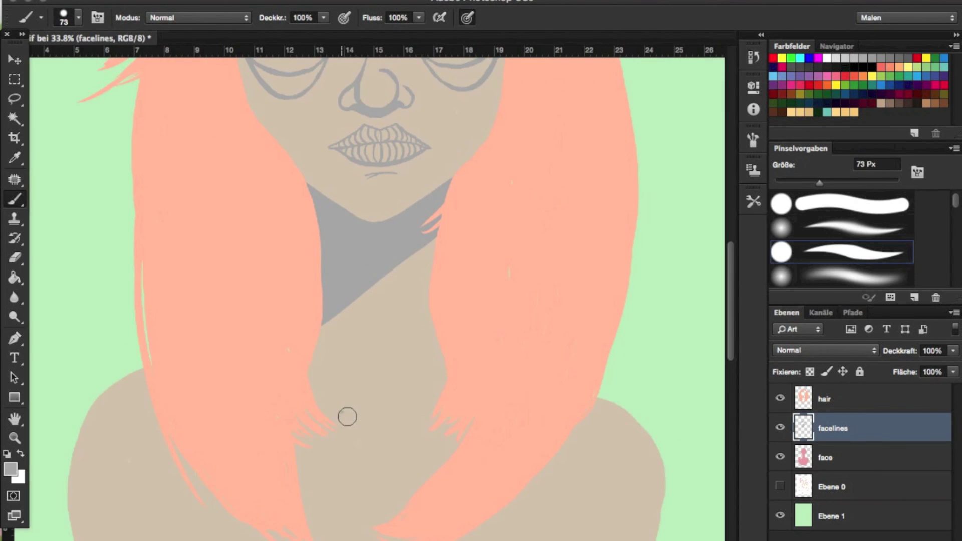
drag(381, 425, 439, 390)
scroll(439, 391, down, 3)
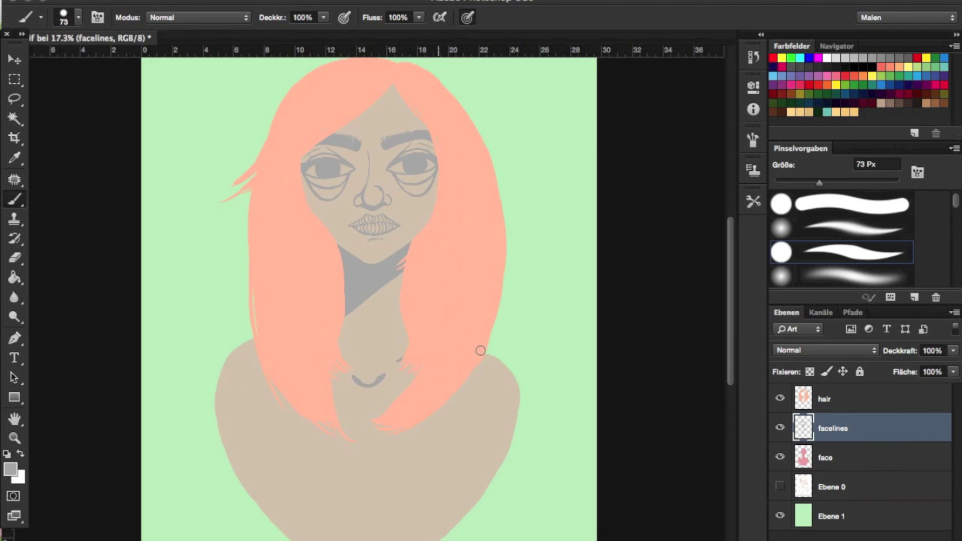
scroll(420, 350, down, 1)
scroll(489, 446, up, 1)
Create a new hair2 layer above the hair layer
click(851, 398)
key(ctrl+shift+alt+n)
click(10, 468)
key(Return)
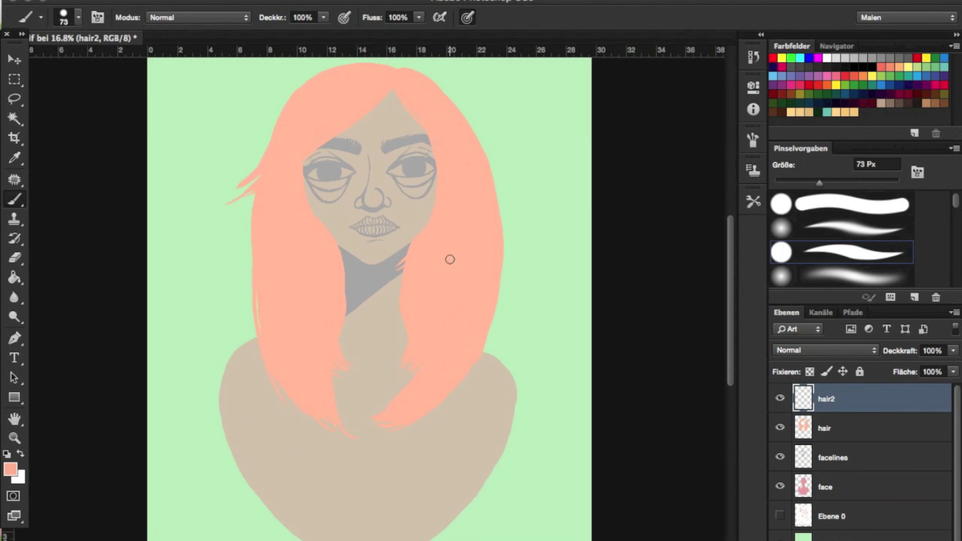
Paint salmon over the dark lines in the left and right hair strands on hair2
scroll(425, 243, up, 2)
drag(455, 435, 499, 135)
drag(240, 106, 338, 442)
scroll(511, 150, up, 1)
scroll(588, 141, down, 4)
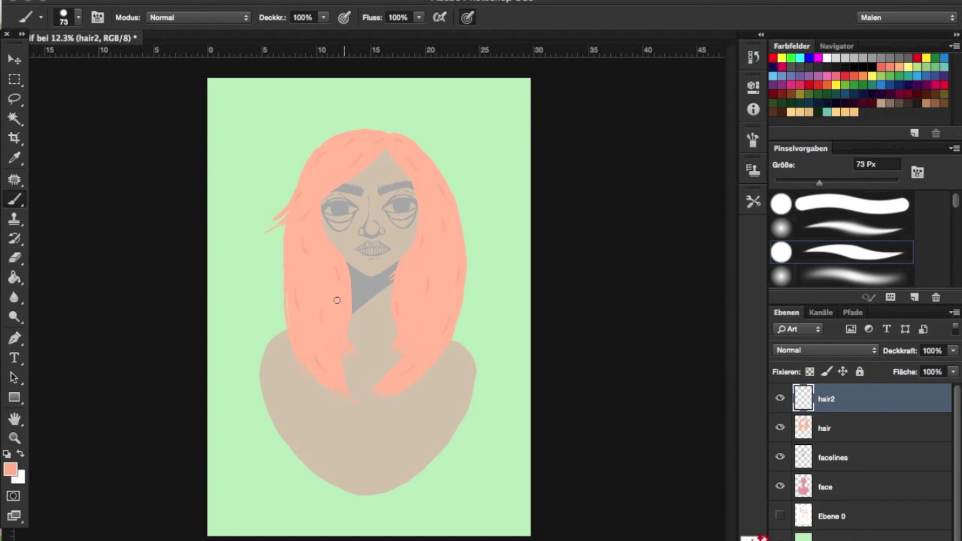
key(e)
key(b)
scroll(350, 308, up, 3)
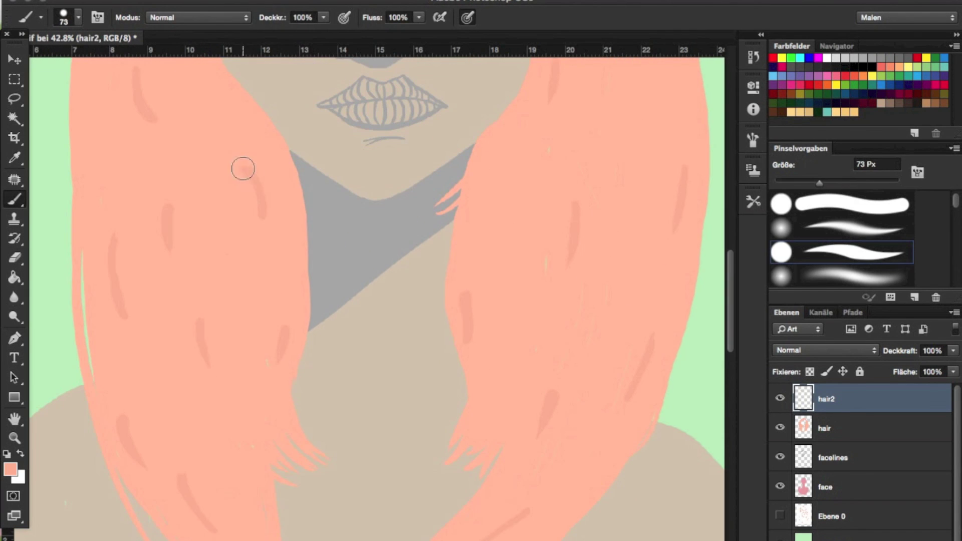
scroll(150, 290, down, 3)
scroll(311, 260, up, 5)
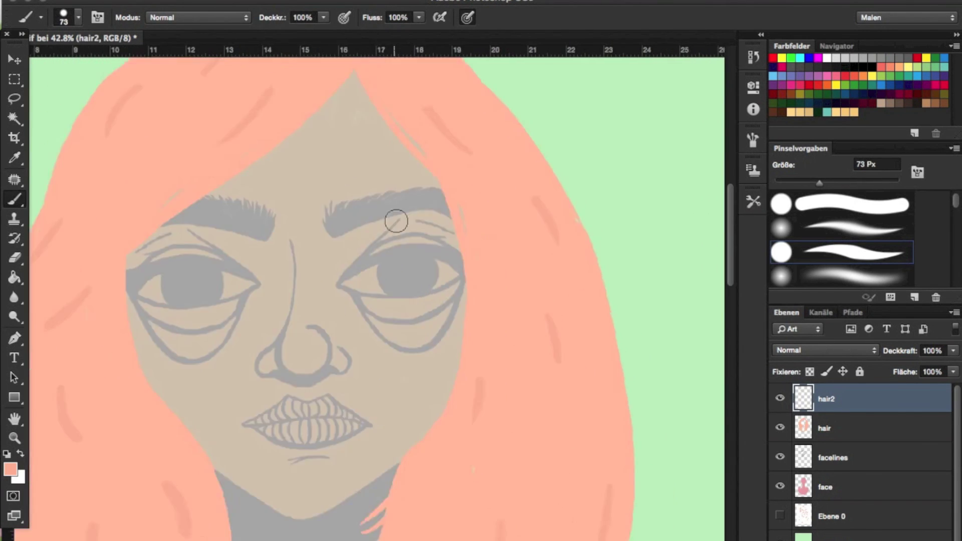
scroll(300, 250, down, 5)
scroll(225, 280, right, 5)
scroll(299, 195, down, 3)
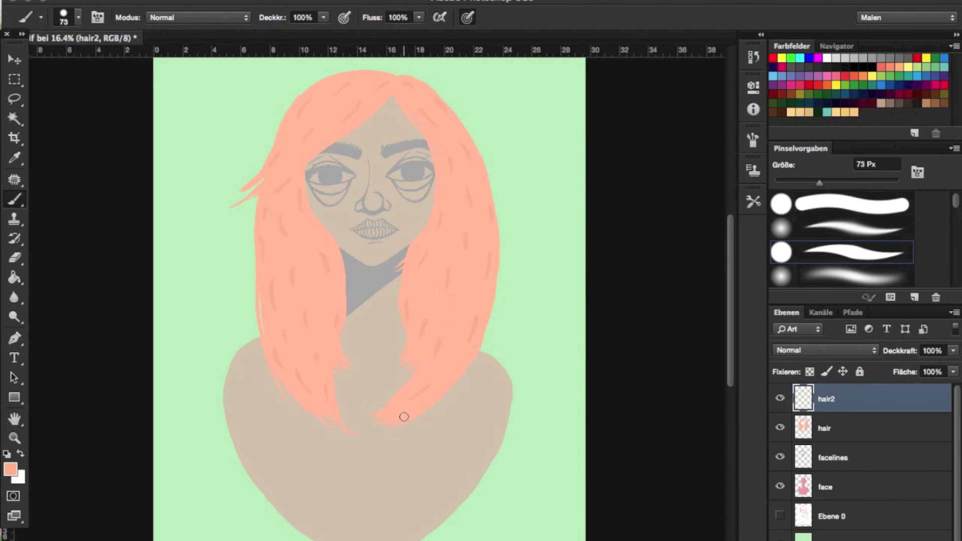
Add a new layer named faceshadow above the face layer
scroll(403, 416, down, 1)
key(alt+comma)
key(Return)
scroll(371, 226, up, 3)
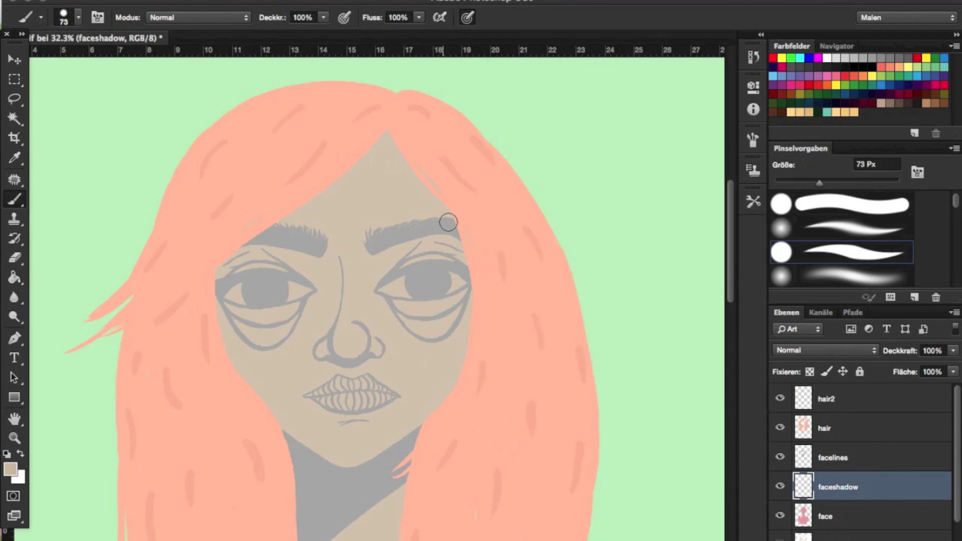
Paint tan shadows under both eyes and beside the nose on faceshadow
scroll(446, 221, up, 2)
drag(450, 311, 496, 345)
scroll(352, 308, down, 1)
drag(199, 282, 193, 312)
scroll(241, 330, down, 1)
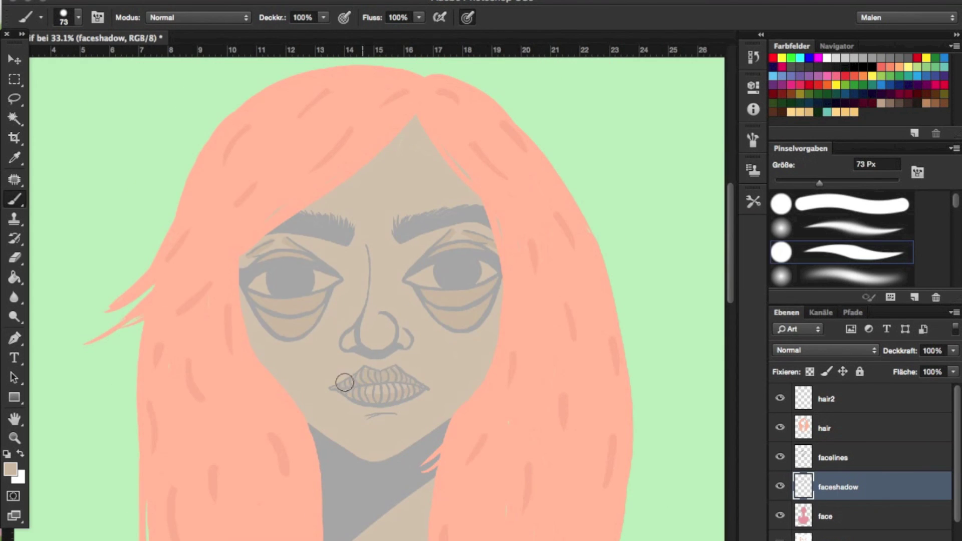
scroll(344, 382, up, 4)
drag(357, 183, 344, 326)
scroll(500, 275, down, 4)
scroll(145, 221, up, 3)
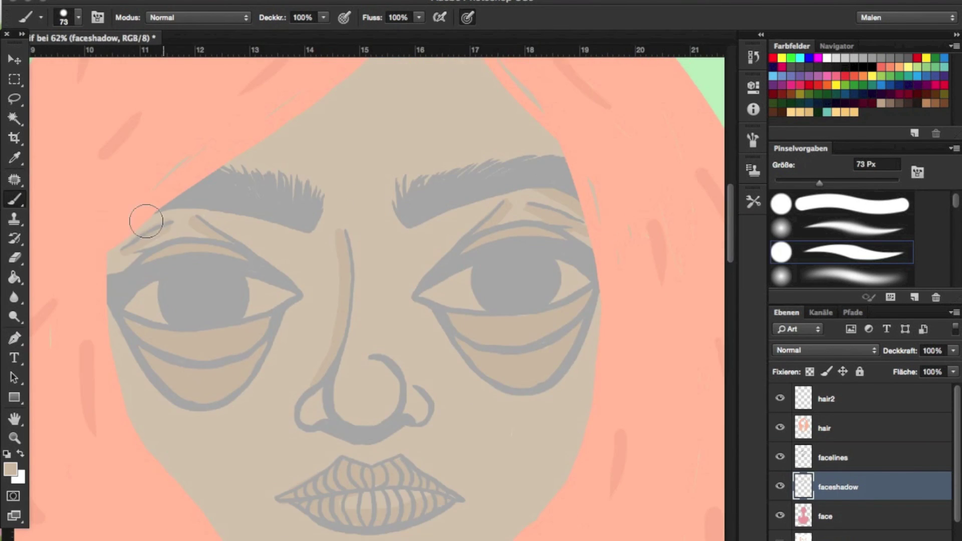
scroll(151, 226, down, 3)
scroll(350, 129, down, 2)
scroll(292, 231, up, 4)
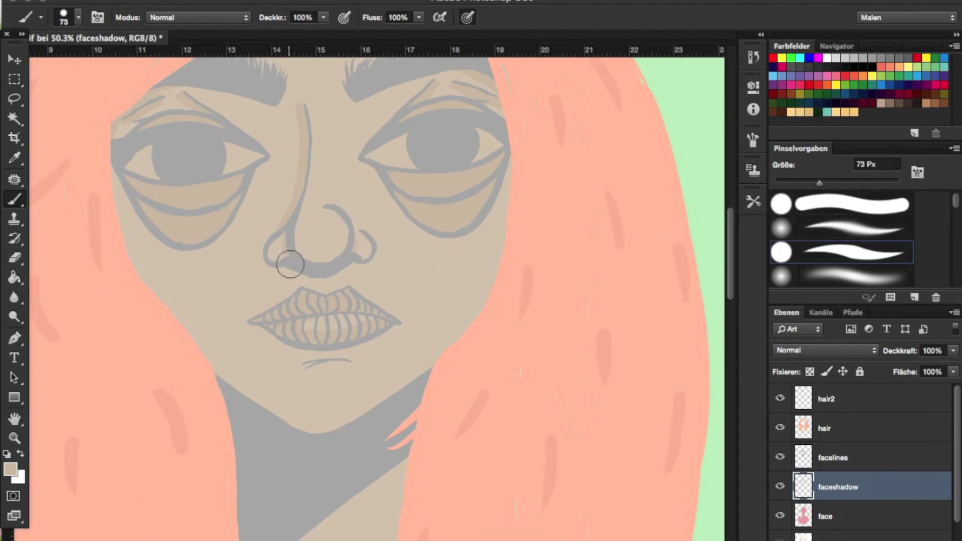
Paint a curved tan shadow on the chest just below the neck
key(e)
scroll(425, 346, down, 3)
scroll(381, 286, down, 1)
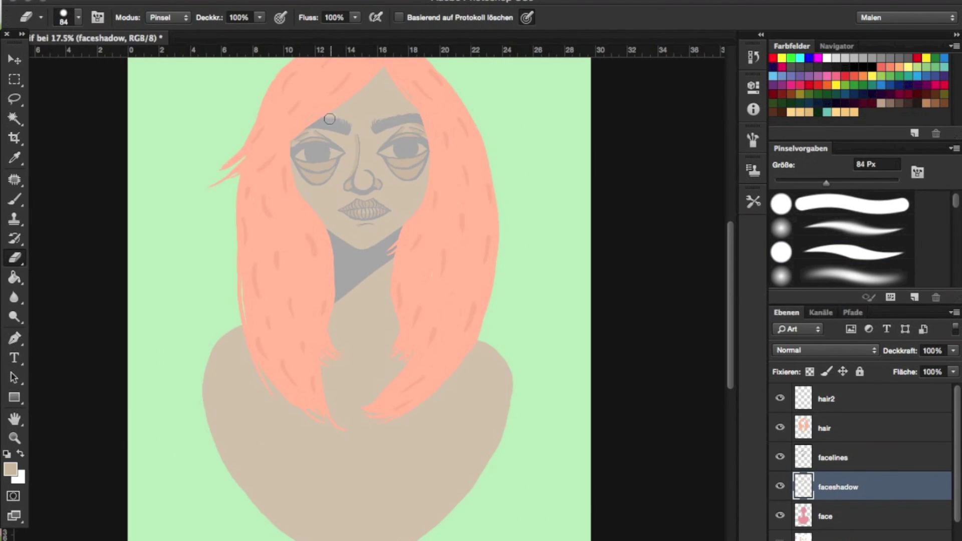
key(b)
scroll(382, 369, up, 1)
scroll(383, 369, up, 2)
drag(345, 407, 415, 401)
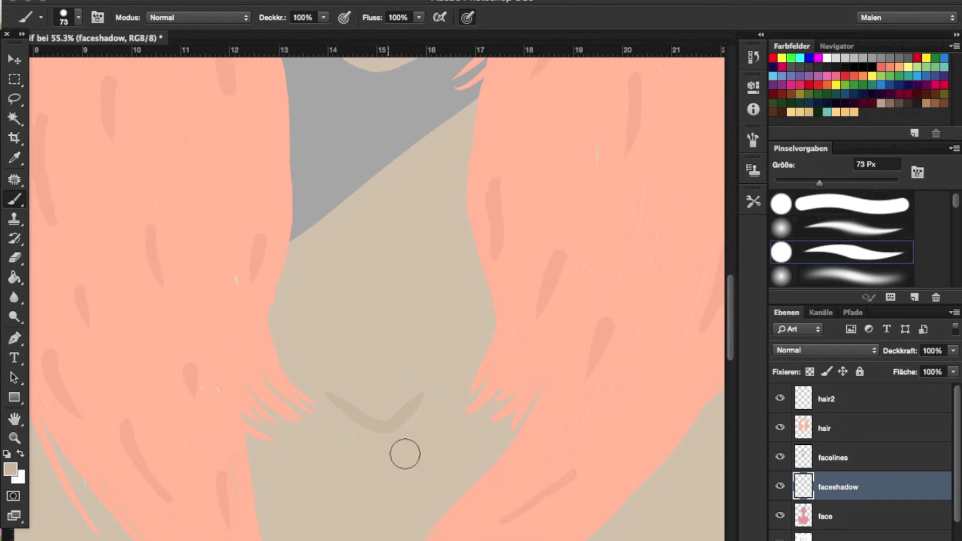
scroll(471, 154, down, 3)
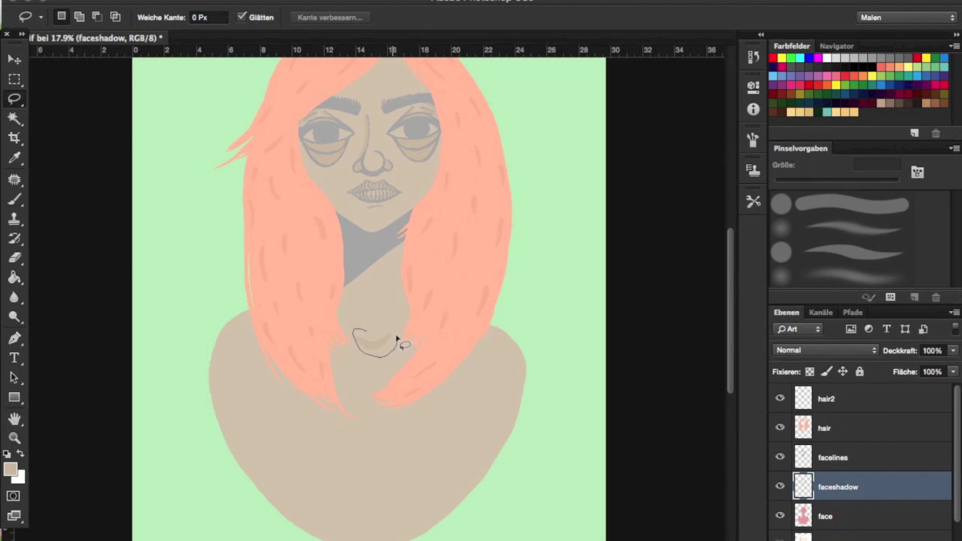
Move the tan chest curve slightly lower and deselect it
key(ctrl+t)
drag(373, 345, 380, 354)
key(Return)
key(ctrl+d)
scroll(543, 348, down, 1)
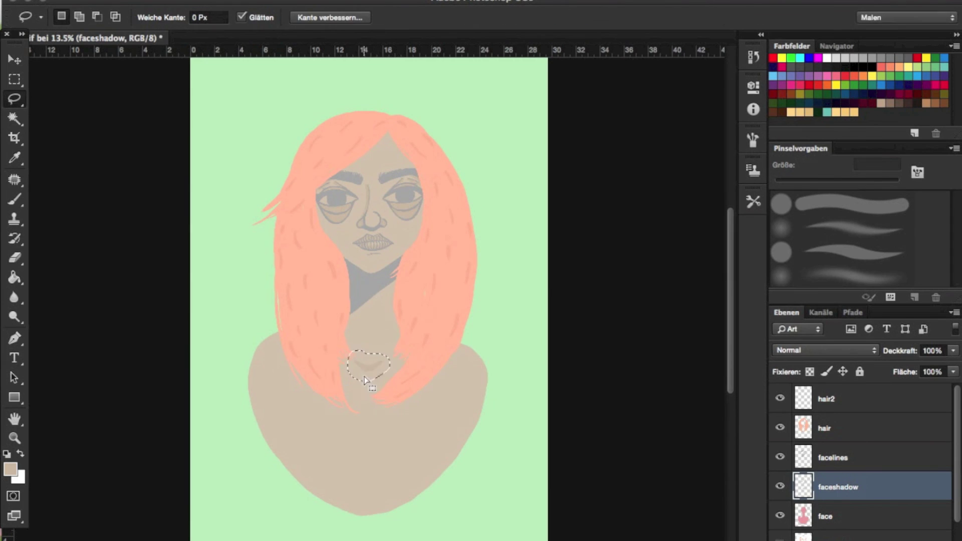
drag(360, 384, 363, 401)
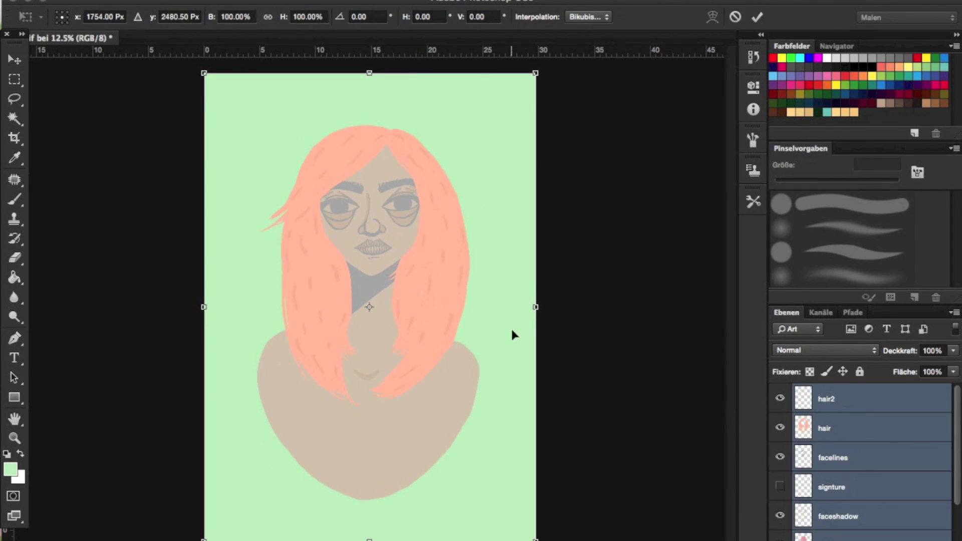
scroll(875, 436, down, 2)
scroll(901, 411, up, 2)
key(Escape)
Scale the whole figure up to about 108%
key(ctrl+t)
mouse_move(535, 73)
mouse_down()
mouse_move(500, 97)
mouse_move(441, 215)
mouse_up()
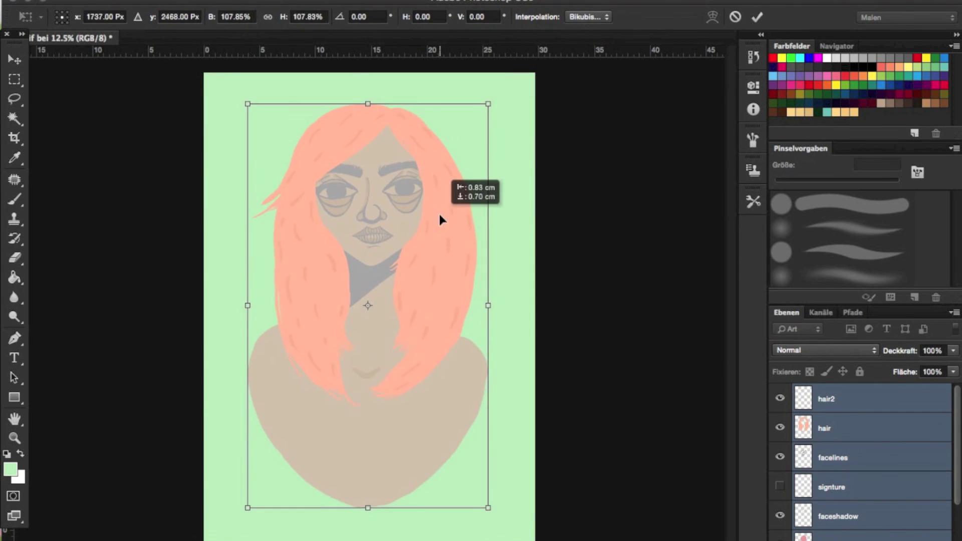
key(Escape)
key(ctrl+t)
key(Return)
key(v)
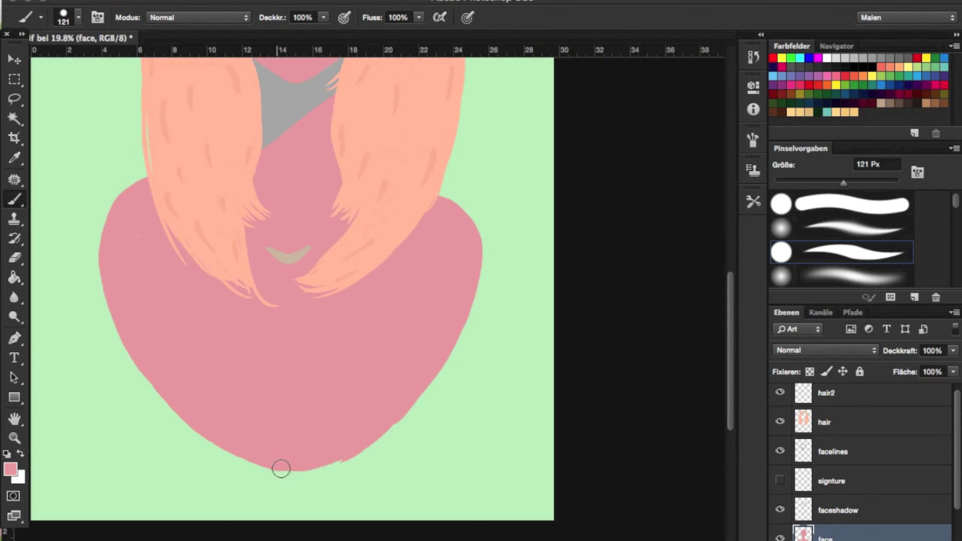
Shift the skin layer's hue and saturation, with opacity 68% and fill 56%
scroll(684, 290, down, 2)
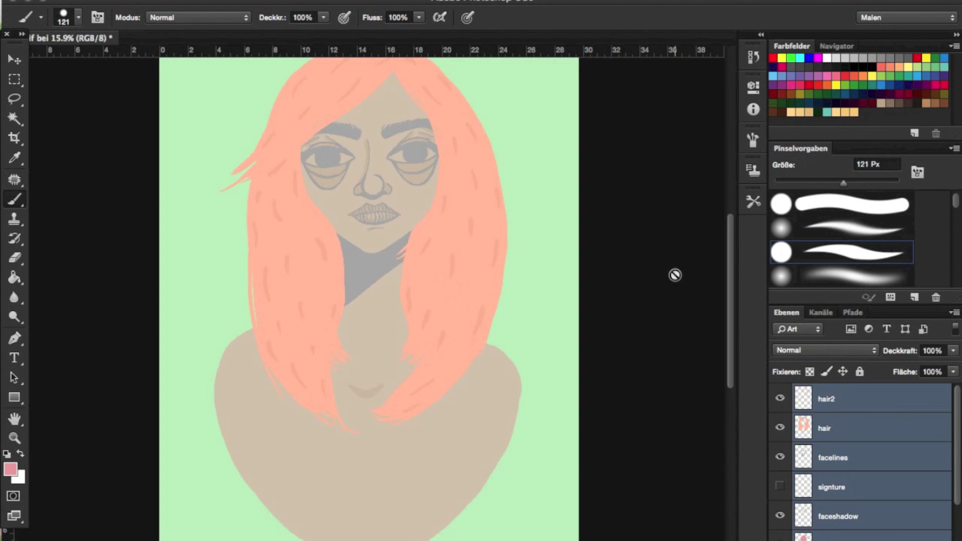
scroll(672, 273, down, 3)
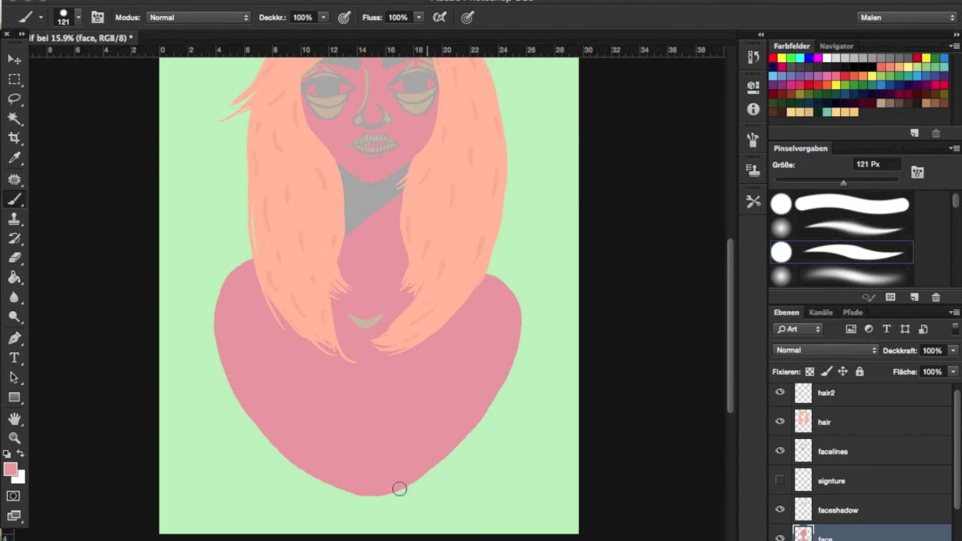
scroll(413, 501, up, 3)
scroll(197, 418, down, 5)
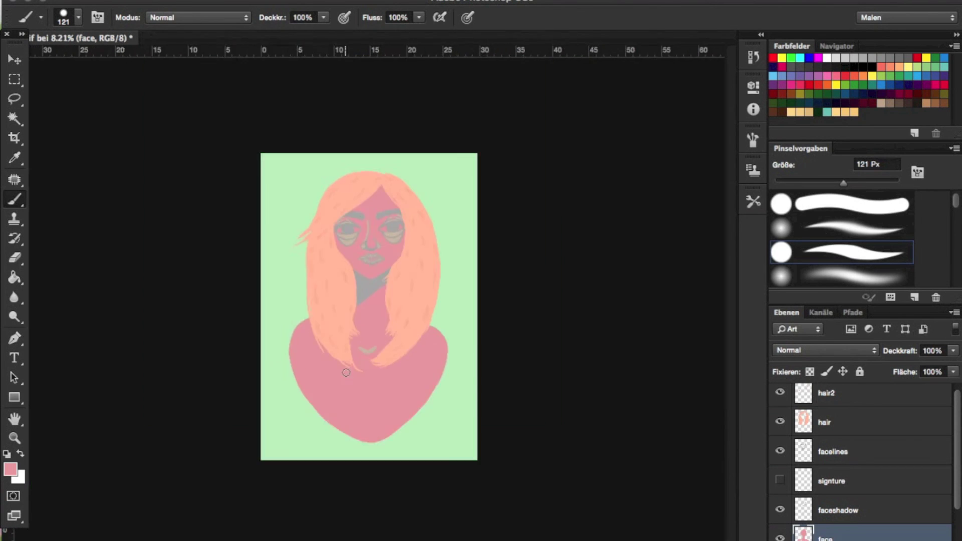
drag(916, 364, 929, 366)
click(416, 101)
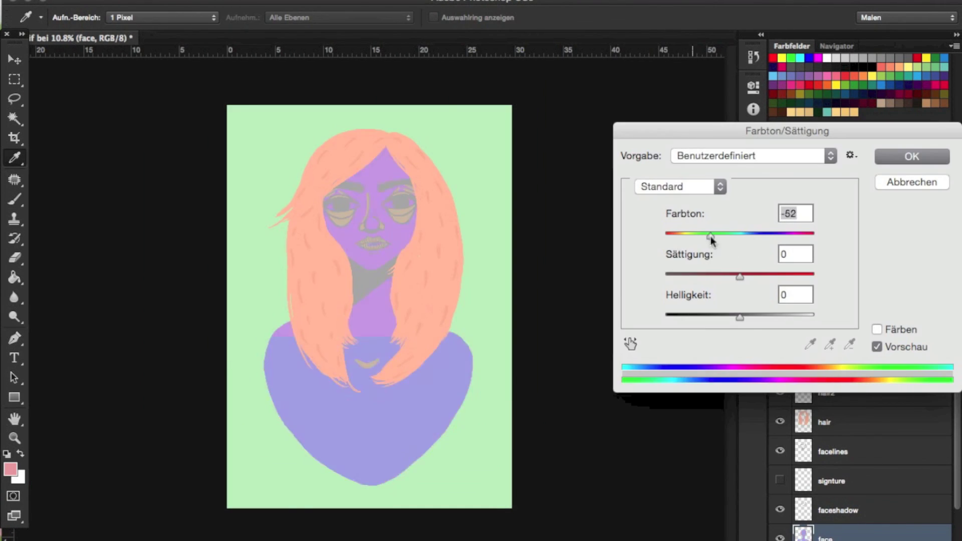
drag(778, 232, 719, 236)
drag(737, 271, 734, 265)
key(Return)
drag(924, 386, 920, 387)
scroll(369, 300, up, 2)
Adjust hue, saturation and brightness of the faceshadow layer so the shadows read tan
click(837, 510)
scroll(369, 300, up, 2)
click(415, 101)
drag(741, 233, 667, 234)
drag(730, 316, 760, 316)
drag(781, 275, 653, 285)
key(Return)
Add fine tan shading above the eye and set the brush to 19 px
scroll(646, 350, down, 2)
scroll(646, 350, down, 2)
scroll(654, 315, up, 4)
scroll(654, 315, up, 3)
right_click(566, 206)
drag(646, 235, 600, 235)
alt+click(545, 178)
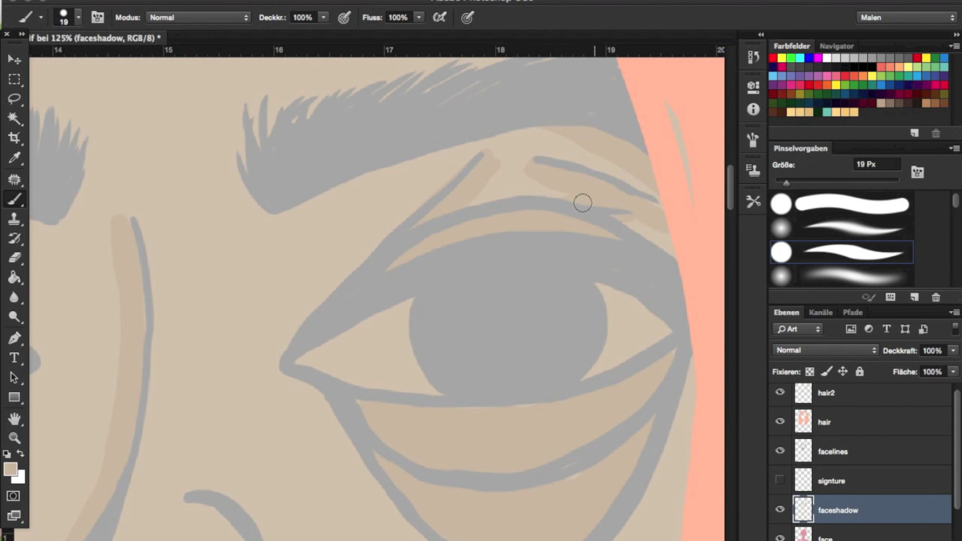
Create a layer named eyelight and move it above facelines
scroll(401, 240, left, 10)
scroll(248, 243, up, 1)
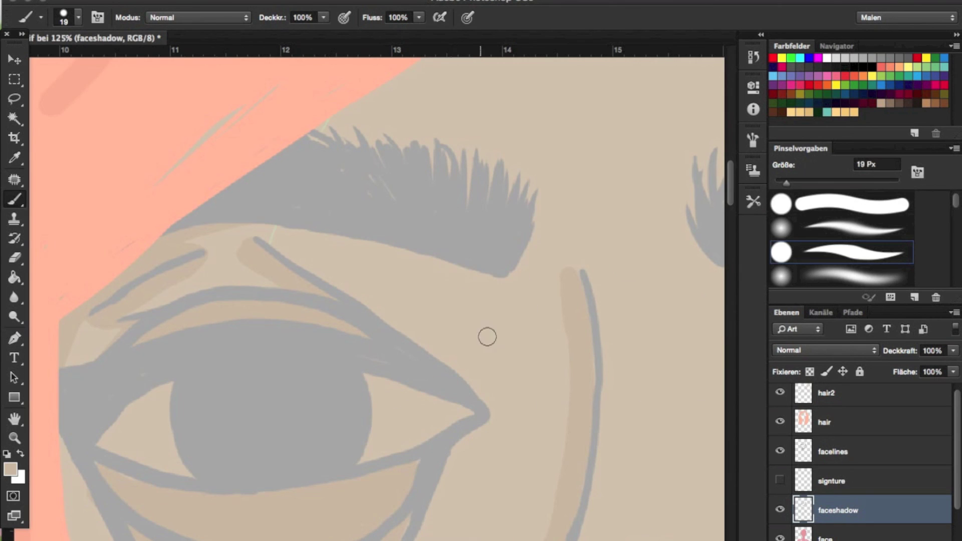
scroll(451, 269, down, 5)
double_click(831, 509)
text(eyelight)
key(Return)
scroll(452, 163, up, 3)
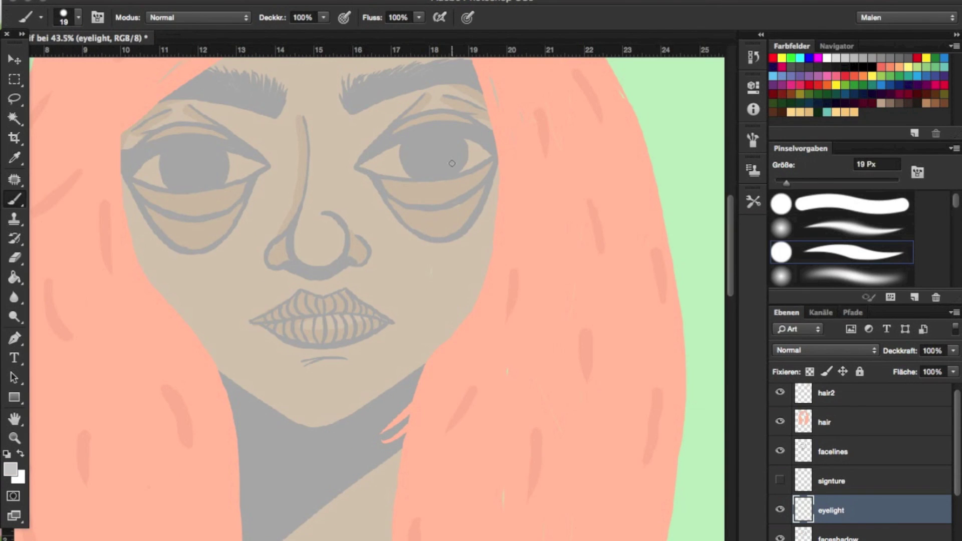
key(ctrl+bracketright)
key(ctrl+bracketright)
drag(452, 163, 451, 150)
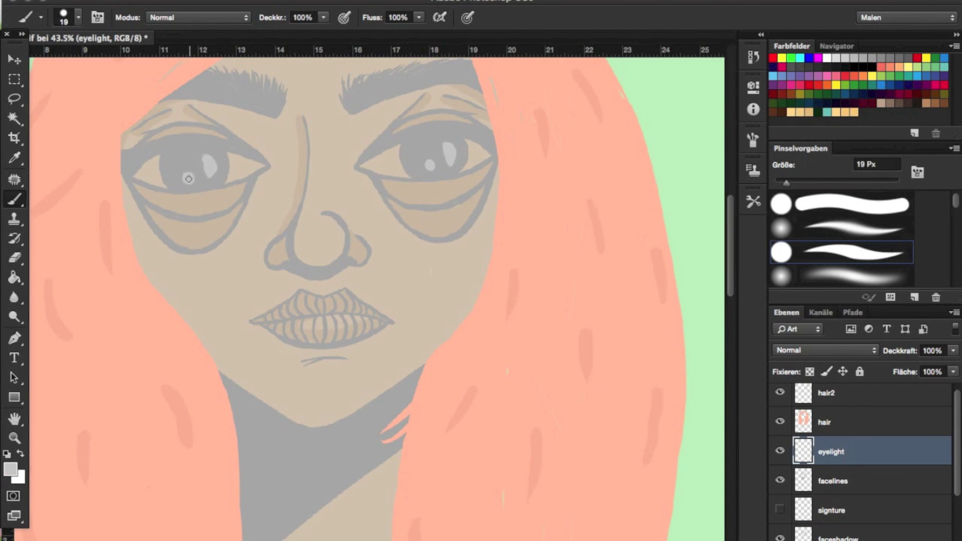
Paint pale grey catchlights into both irises, tidying them with the Eraser
scroll(472, 307, down, 5)
key(ctrl+u)
key(Escape)
scroll(554, 172, up, 4)
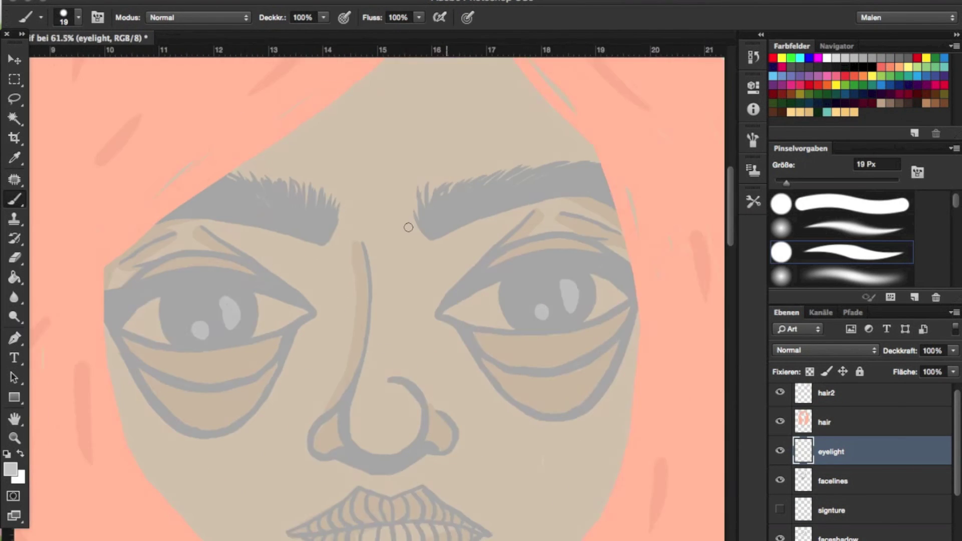
scroll(170, 294, up, 3)
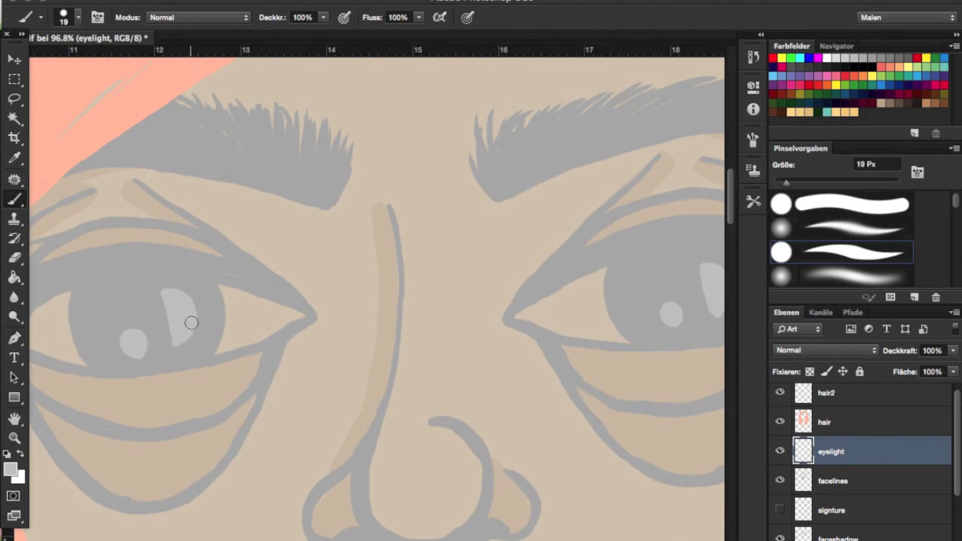
scroll(525, 247, up, 3)
scroll(187, 189, down, 3)
key(e)
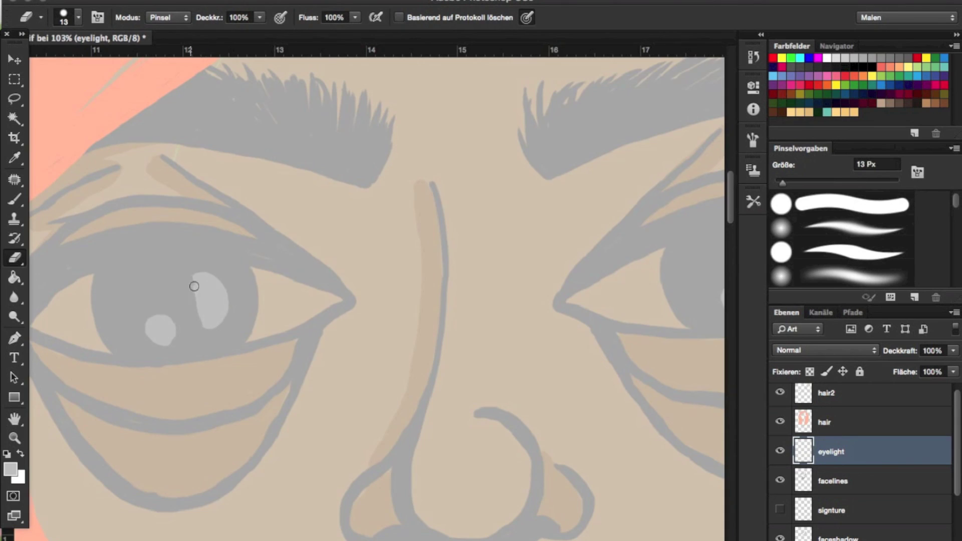
scroll(193, 286, down, 3)
scroll(193, 286, down, 5)
key(b)
scroll(437, 247, down, 3)
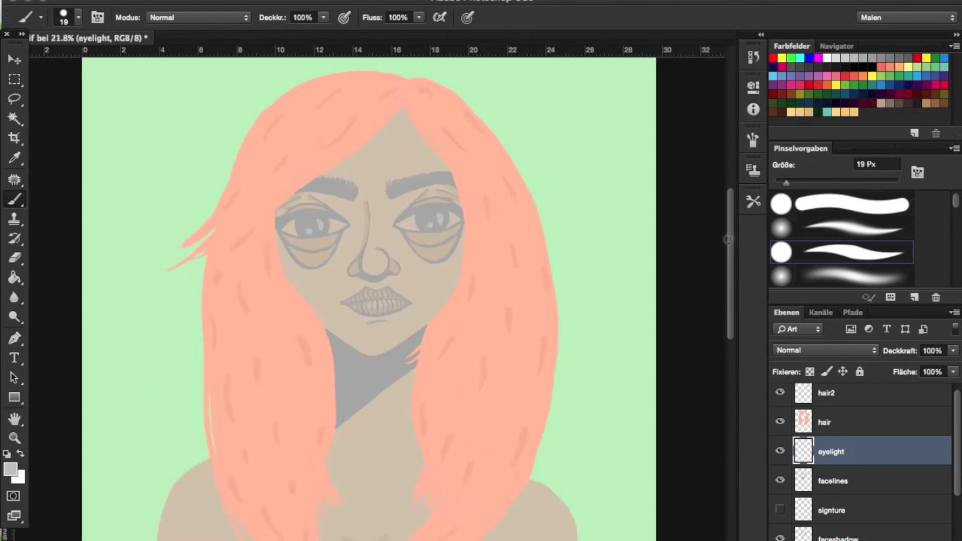